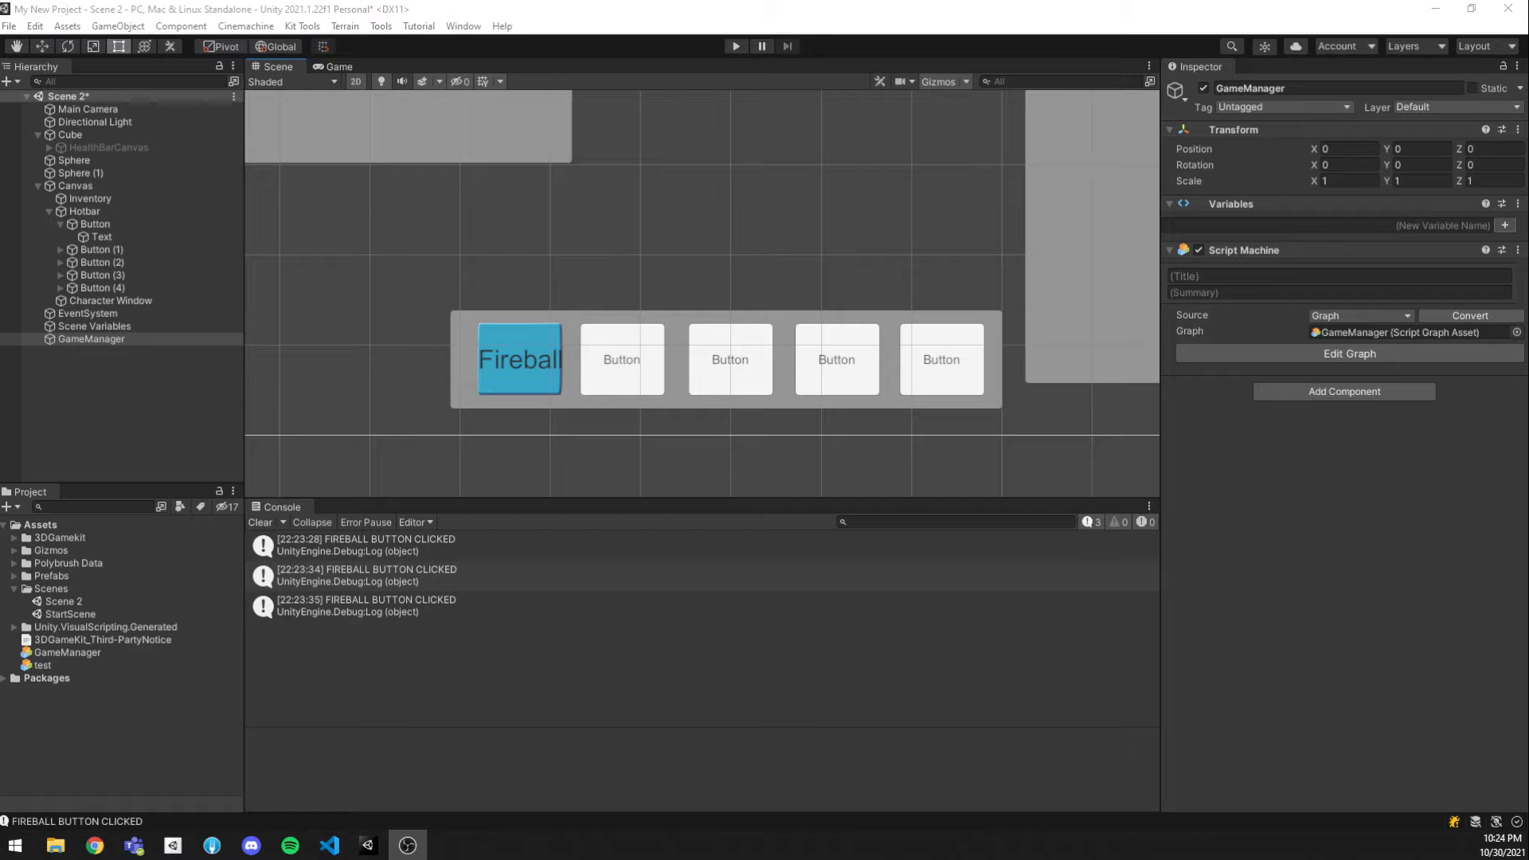
# Change the label text of the second hotbar button, Button (1), to "Change Scene".
pyautogui.click(614, 358)
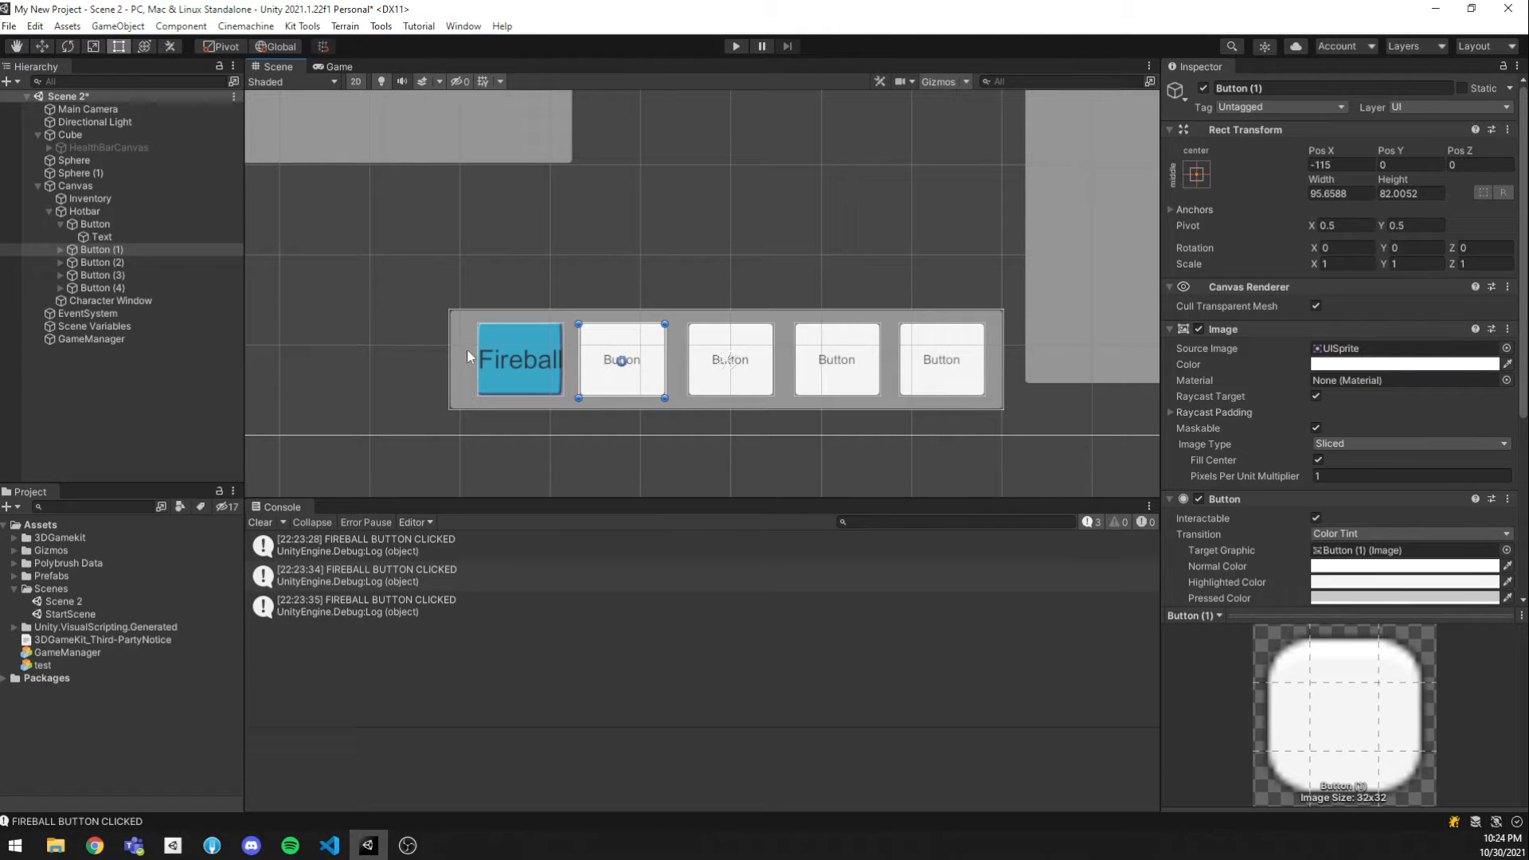
pyautogui.click(61, 249)
pyautogui.click(101, 262)
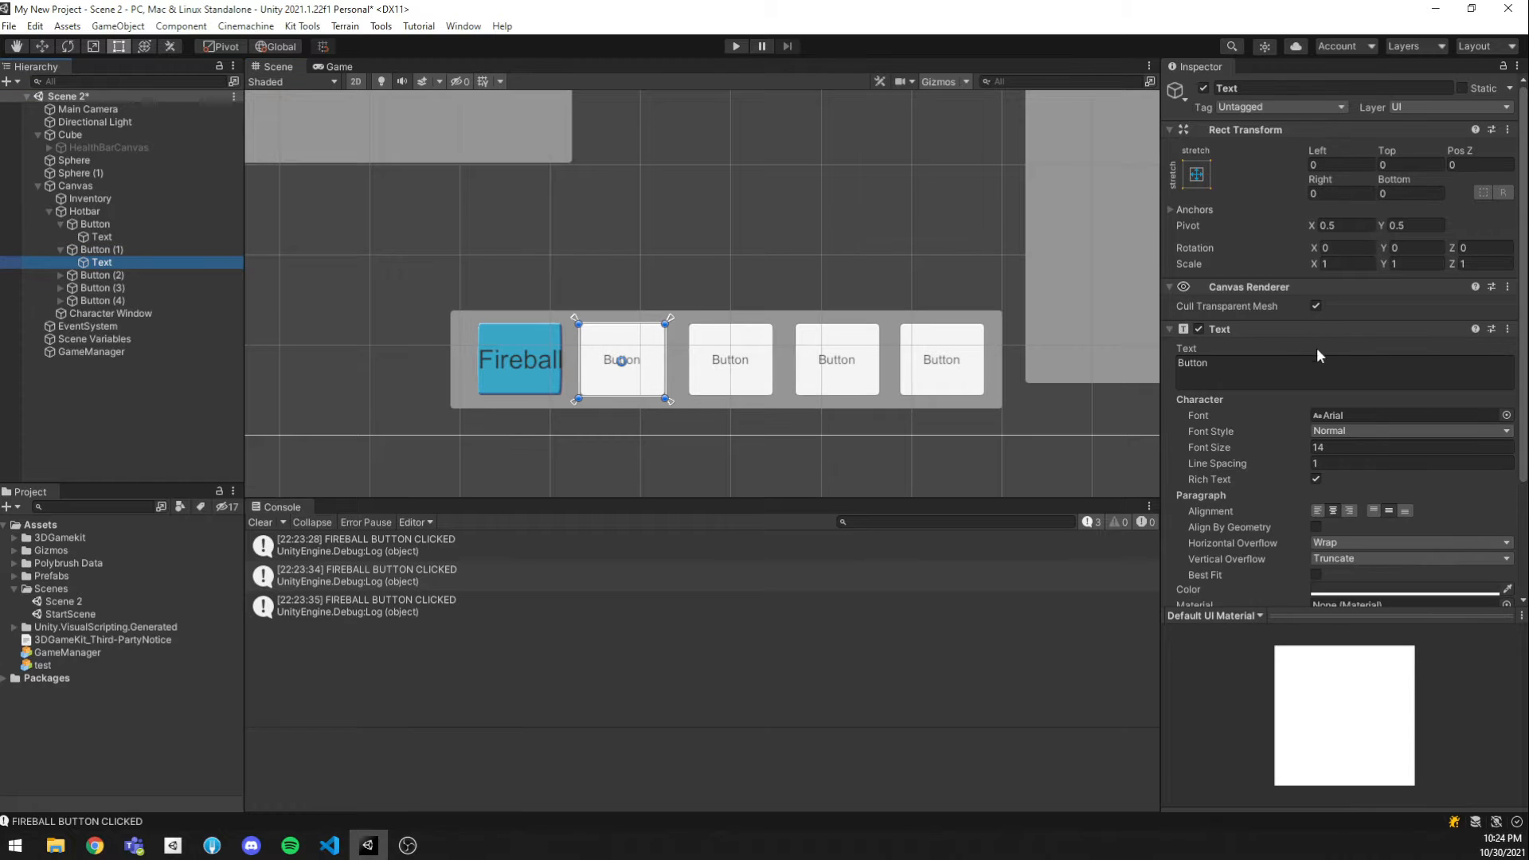
pyautogui.doubleClick(1306, 365)
pyautogui.write('Change Scene')
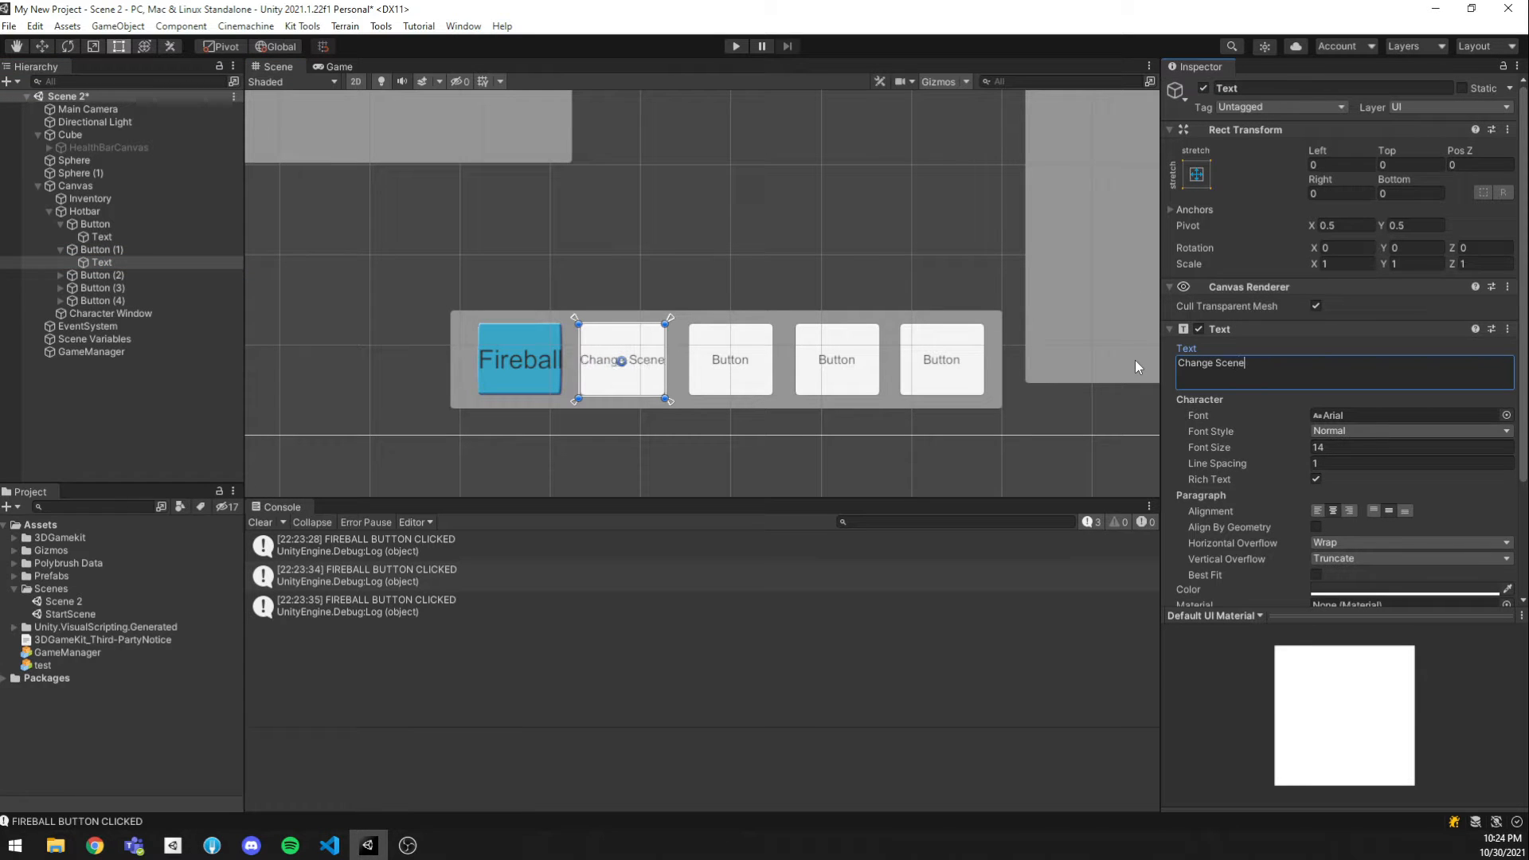
pyautogui.press('Return')
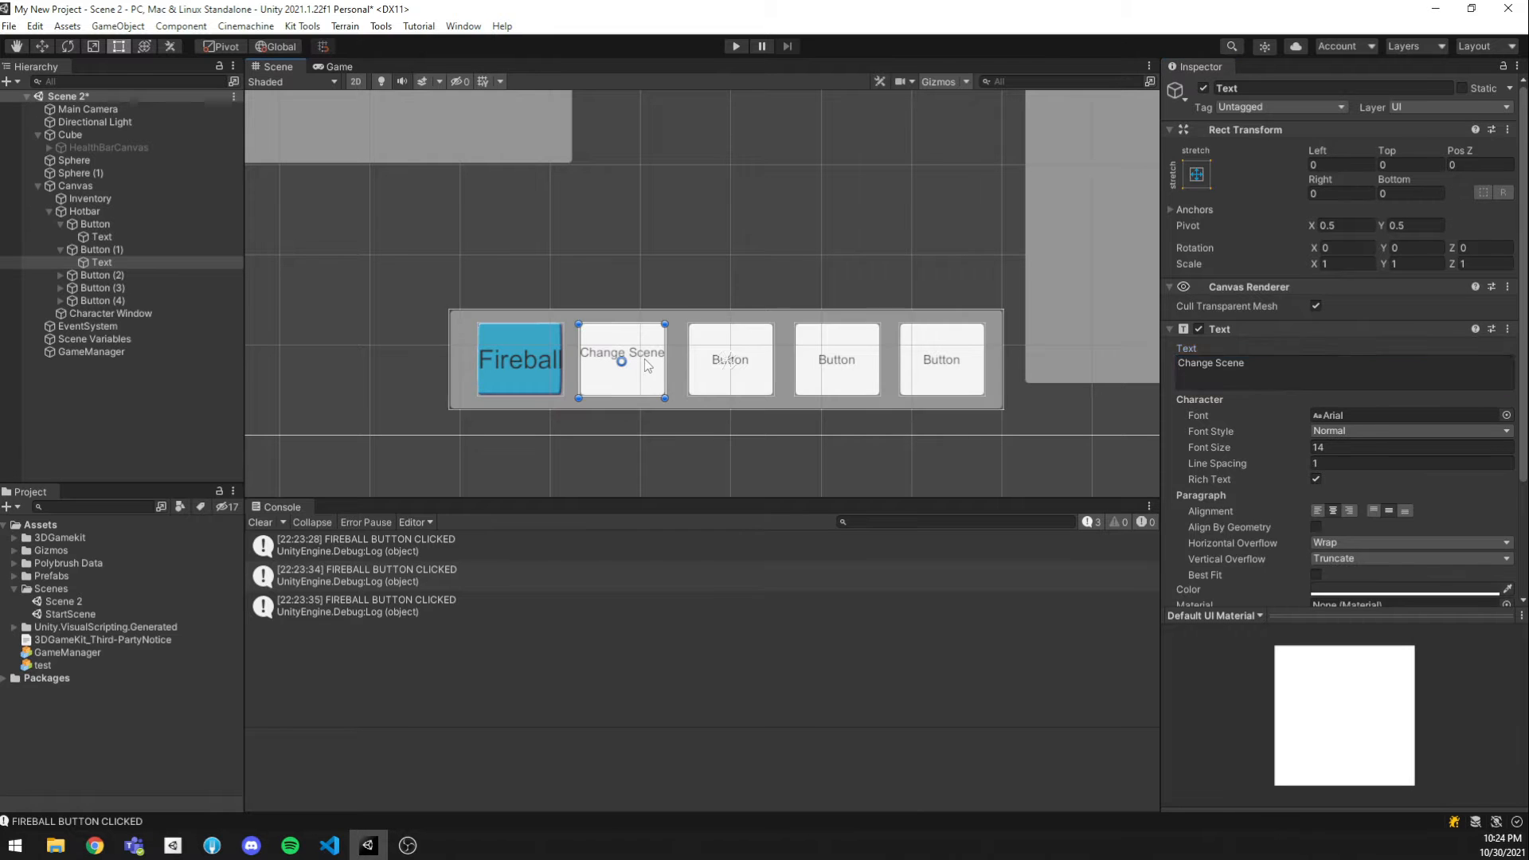
pyautogui.click(642, 385)
pyautogui.scroll(2, 637, 396)
pyautogui.scroll(1, 637, 396)
pyautogui.click(639, 307)
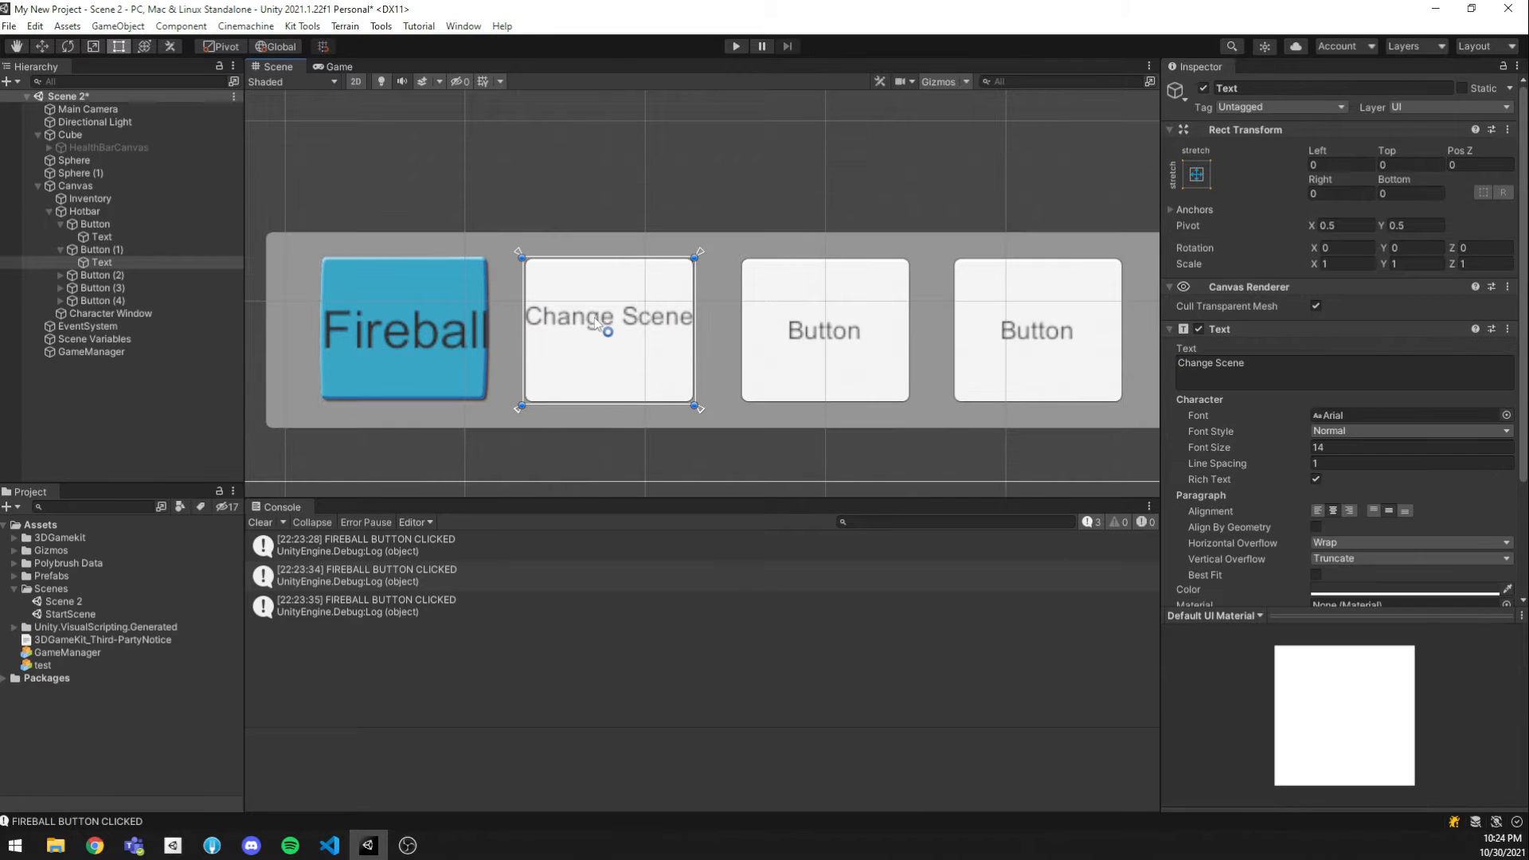
# Add an On Click event to Button (1) that targets GameManager and calls FlowMachine.TriggerUnityEvent.
pyautogui.click(153, 250)
pyautogui.scroll(-5, 1401, 347)
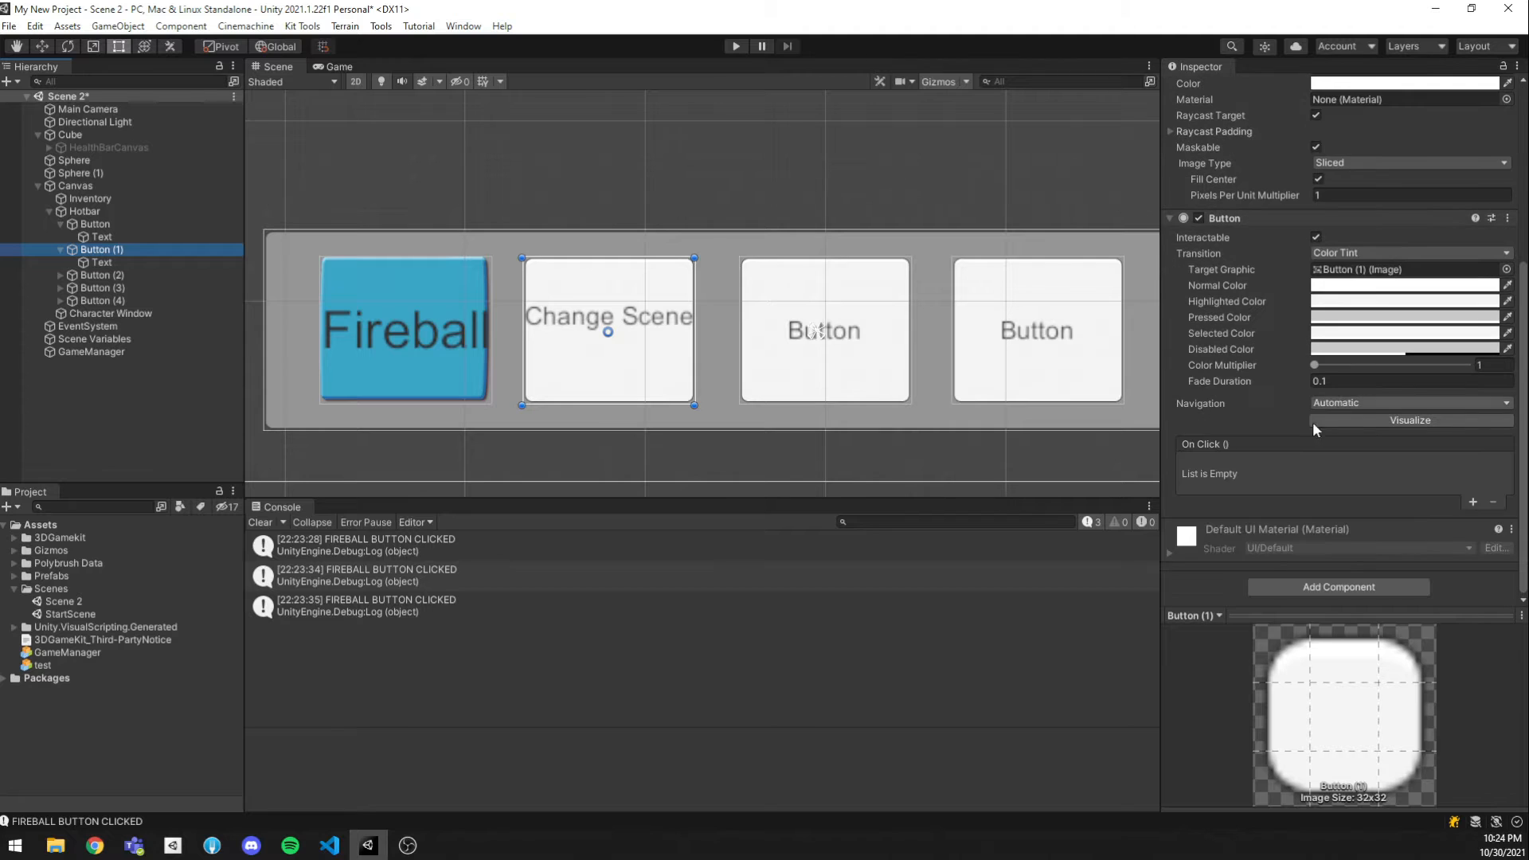
pyautogui.click(1473, 503)
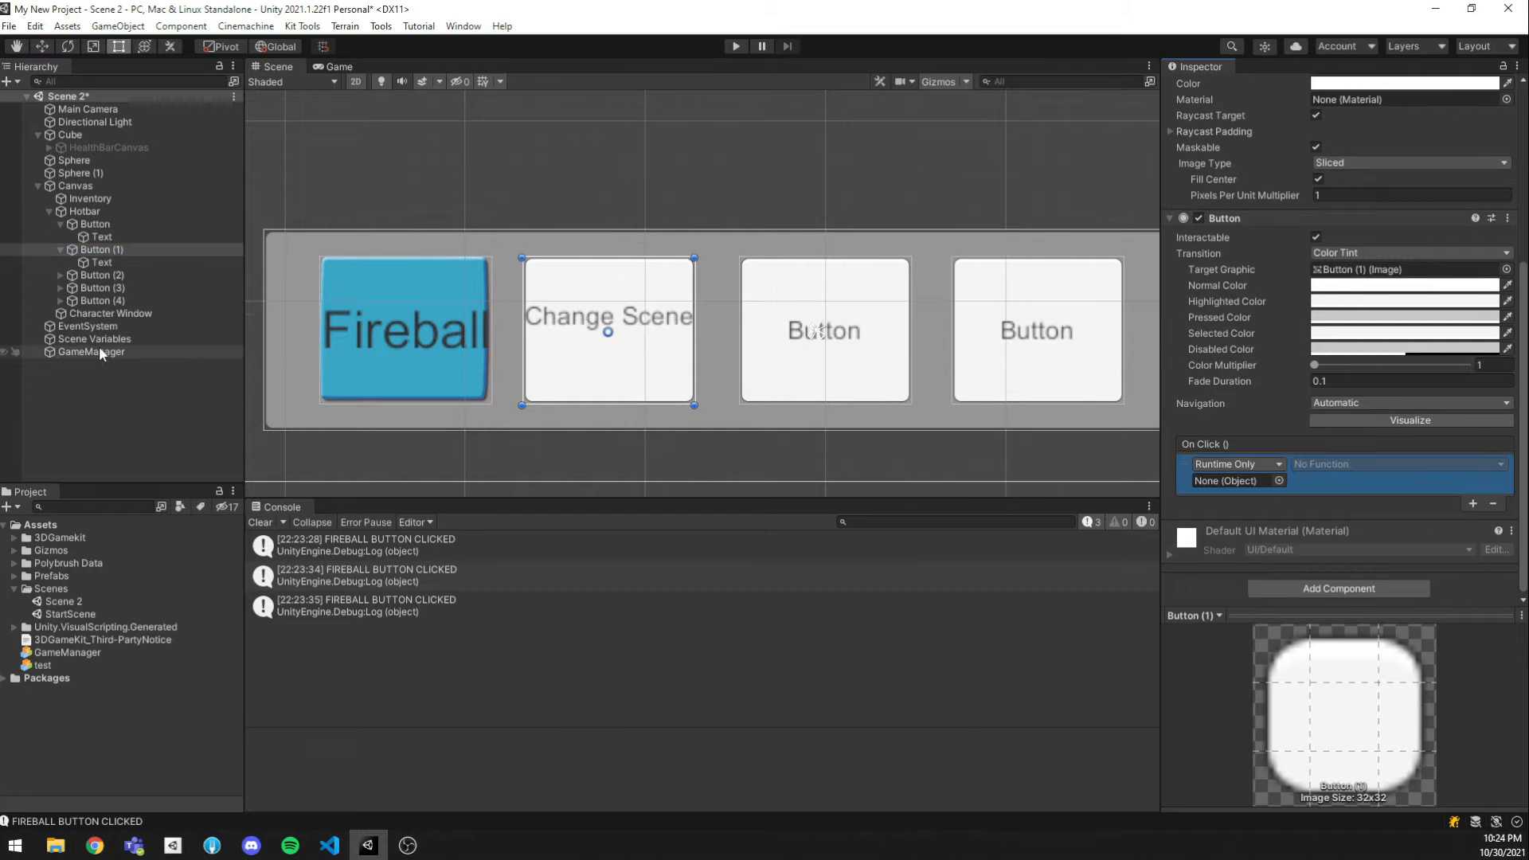
pyautogui.moveTo(99, 353); pyautogui.dragTo(1241, 482)
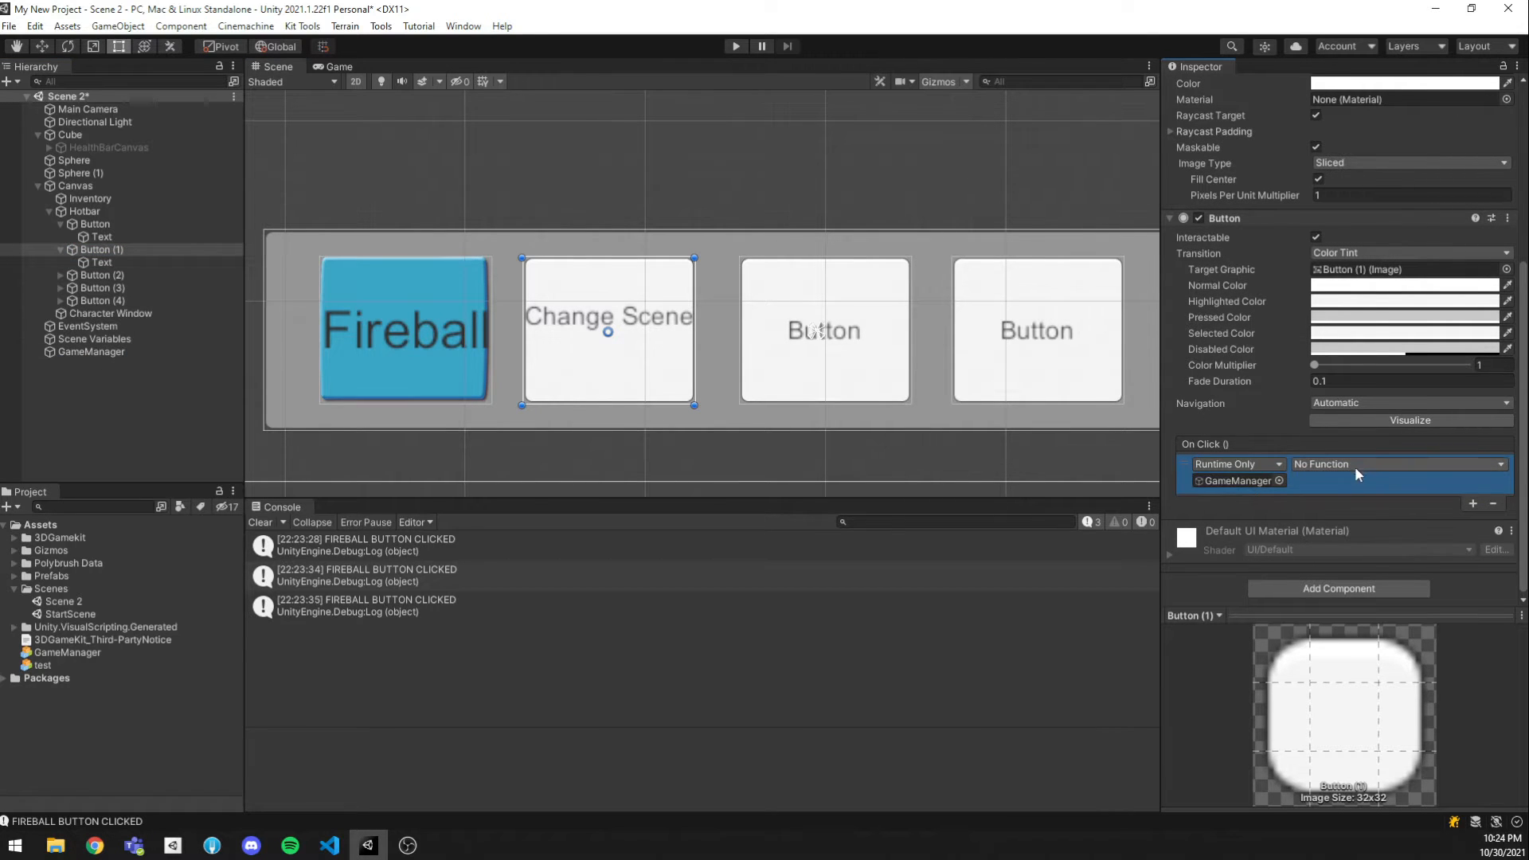
pyautogui.click(1357, 468)
pyautogui.moveTo(1335, 558)
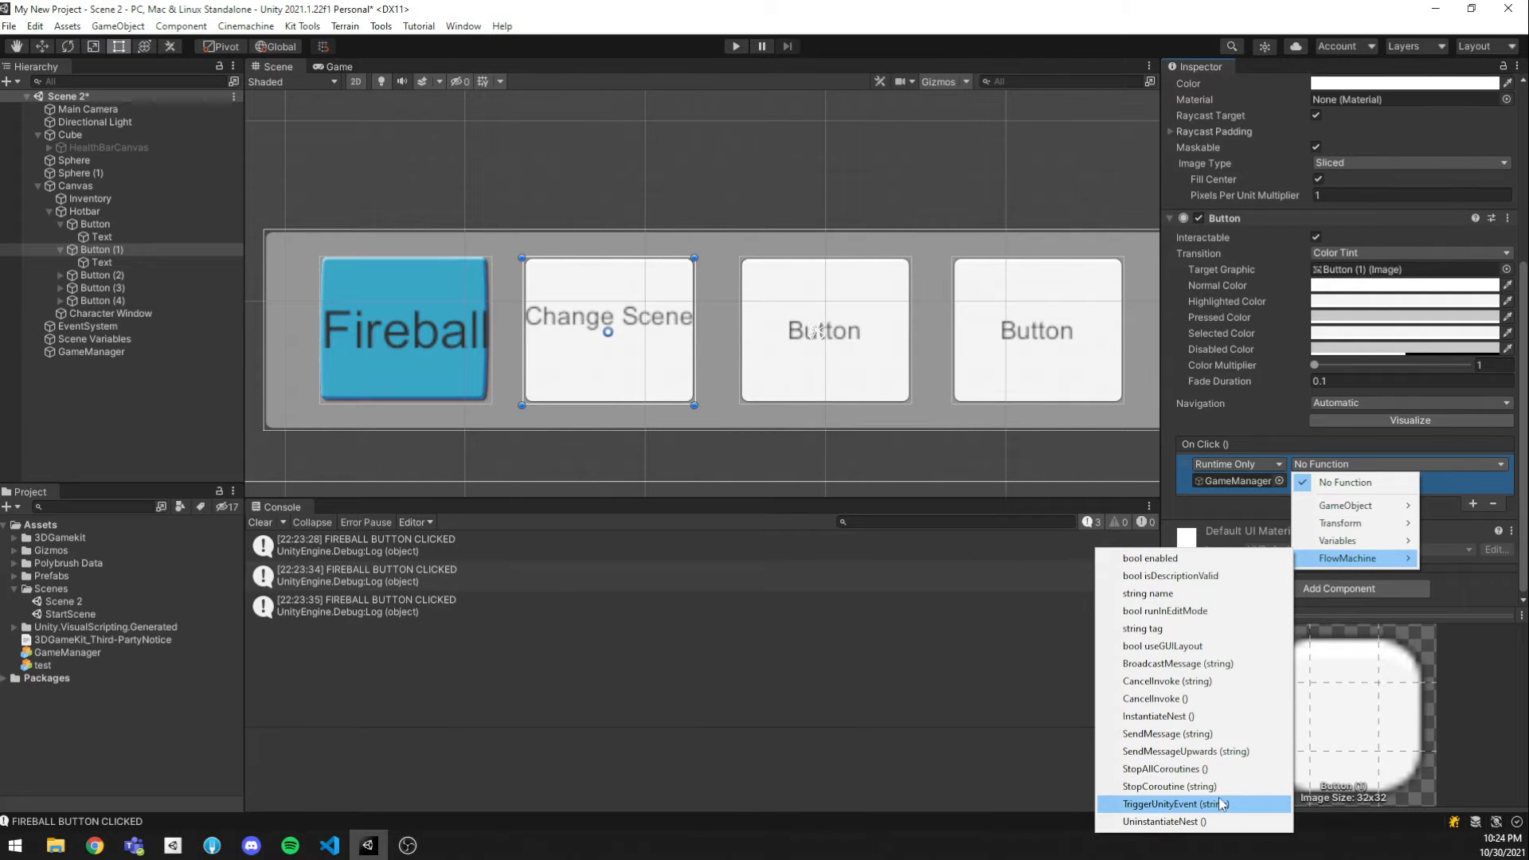
pyautogui.click(1175, 804)
# Set the string argument of the button's TriggerUnityEvent call to "Change Scene".
pyautogui.click(1322, 481)
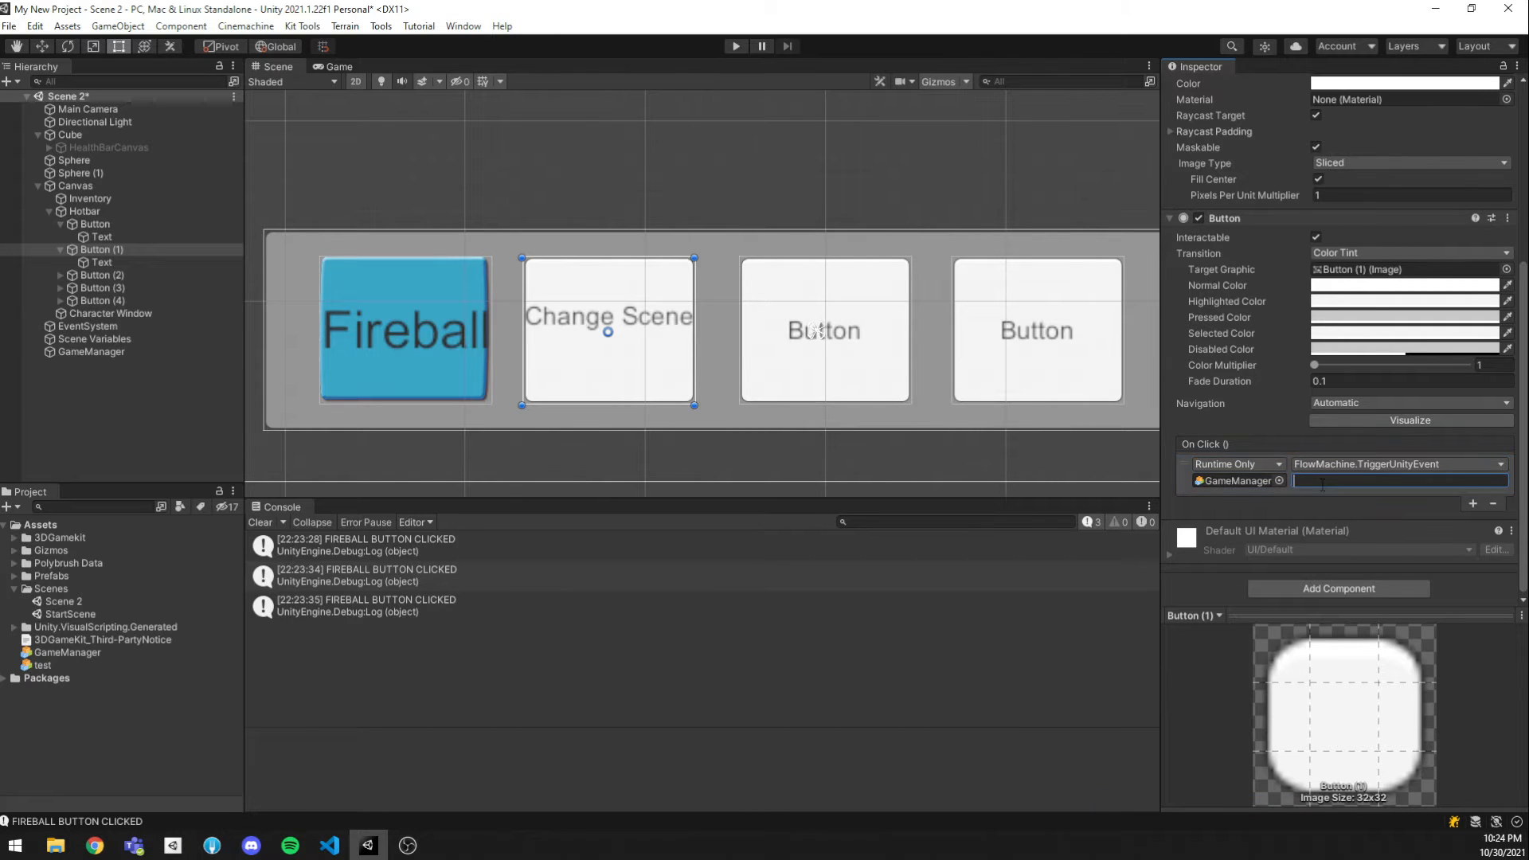
pyautogui.write('CHANGE')
pyautogui.hotkey('ctrl', 'a')
pyautogui.write('Change Scene')
# Open GameManager's script graph and add a UnityEvent node below the Fireball nodes.
pyautogui.click(106, 351)
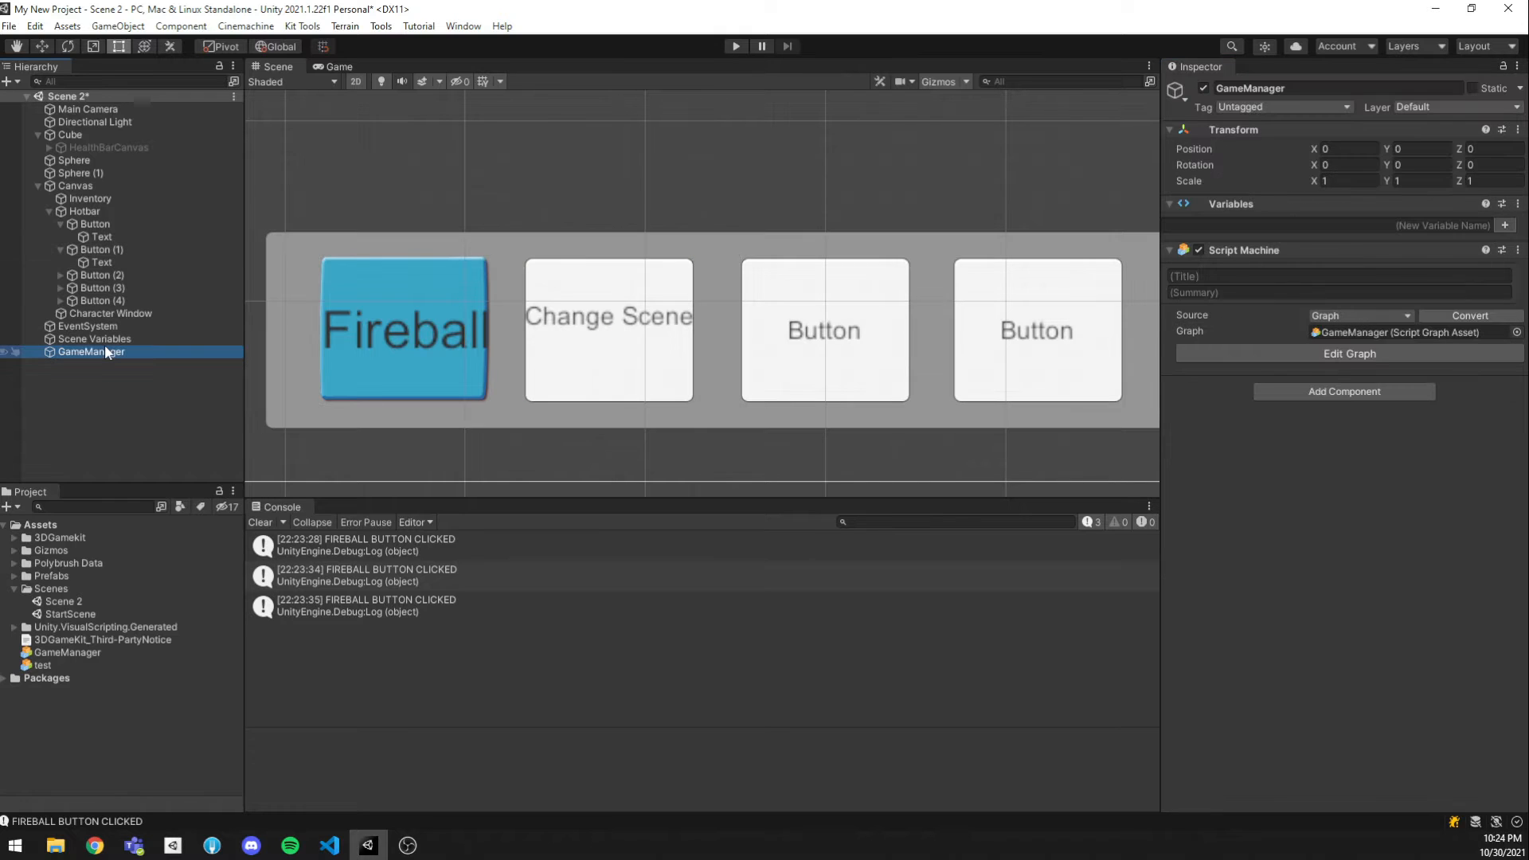
pyautogui.click(1344, 353)
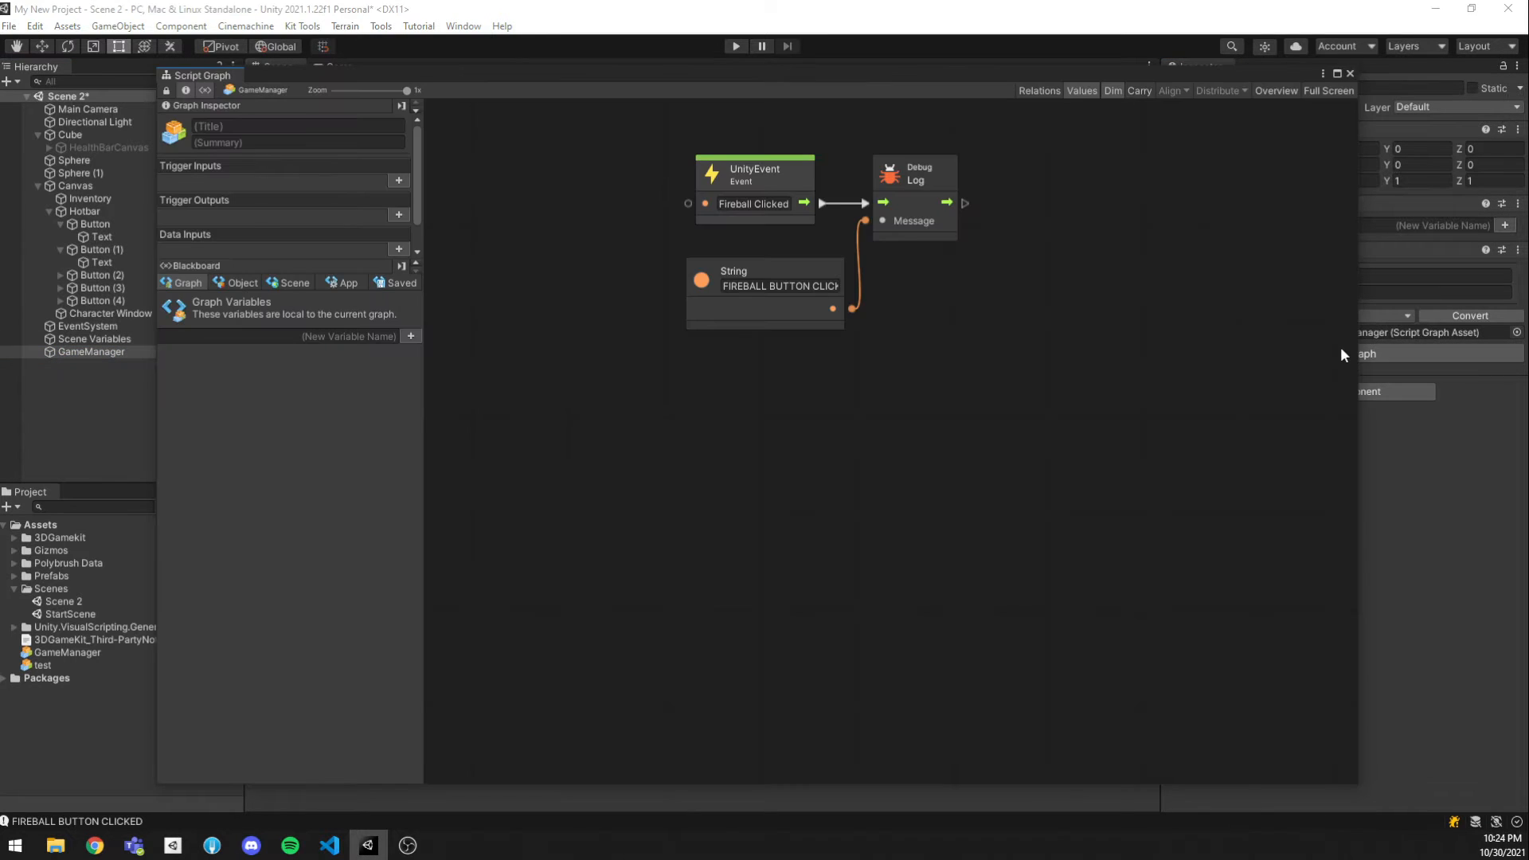
pyautogui.rightClick(746, 410)
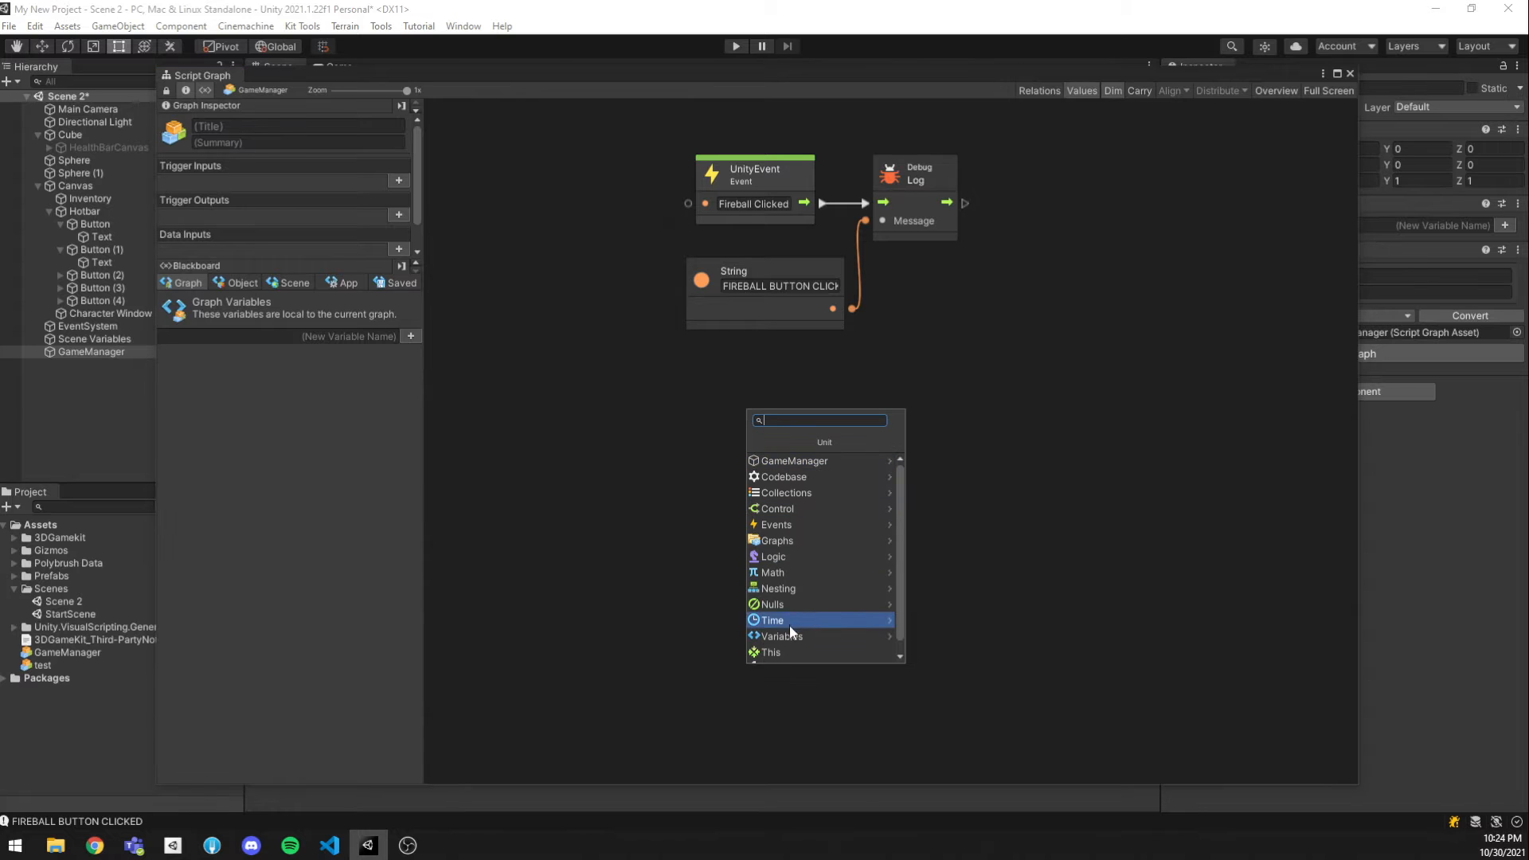
pyautogui.click(796, 523)
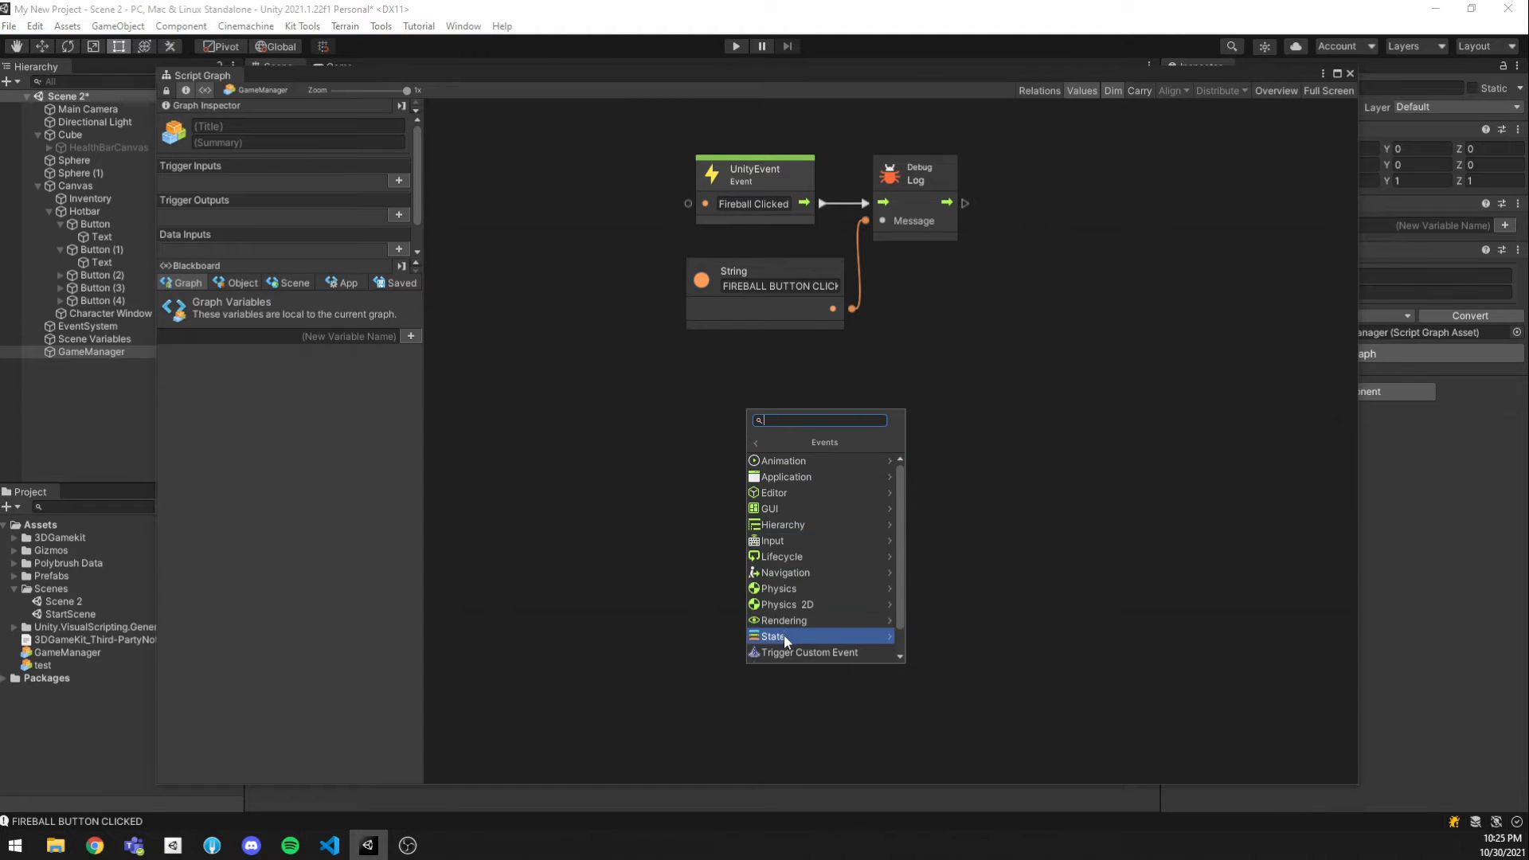
pyautogui.scroll(-1, 784, 634)
pyautogui.click(785, 655)
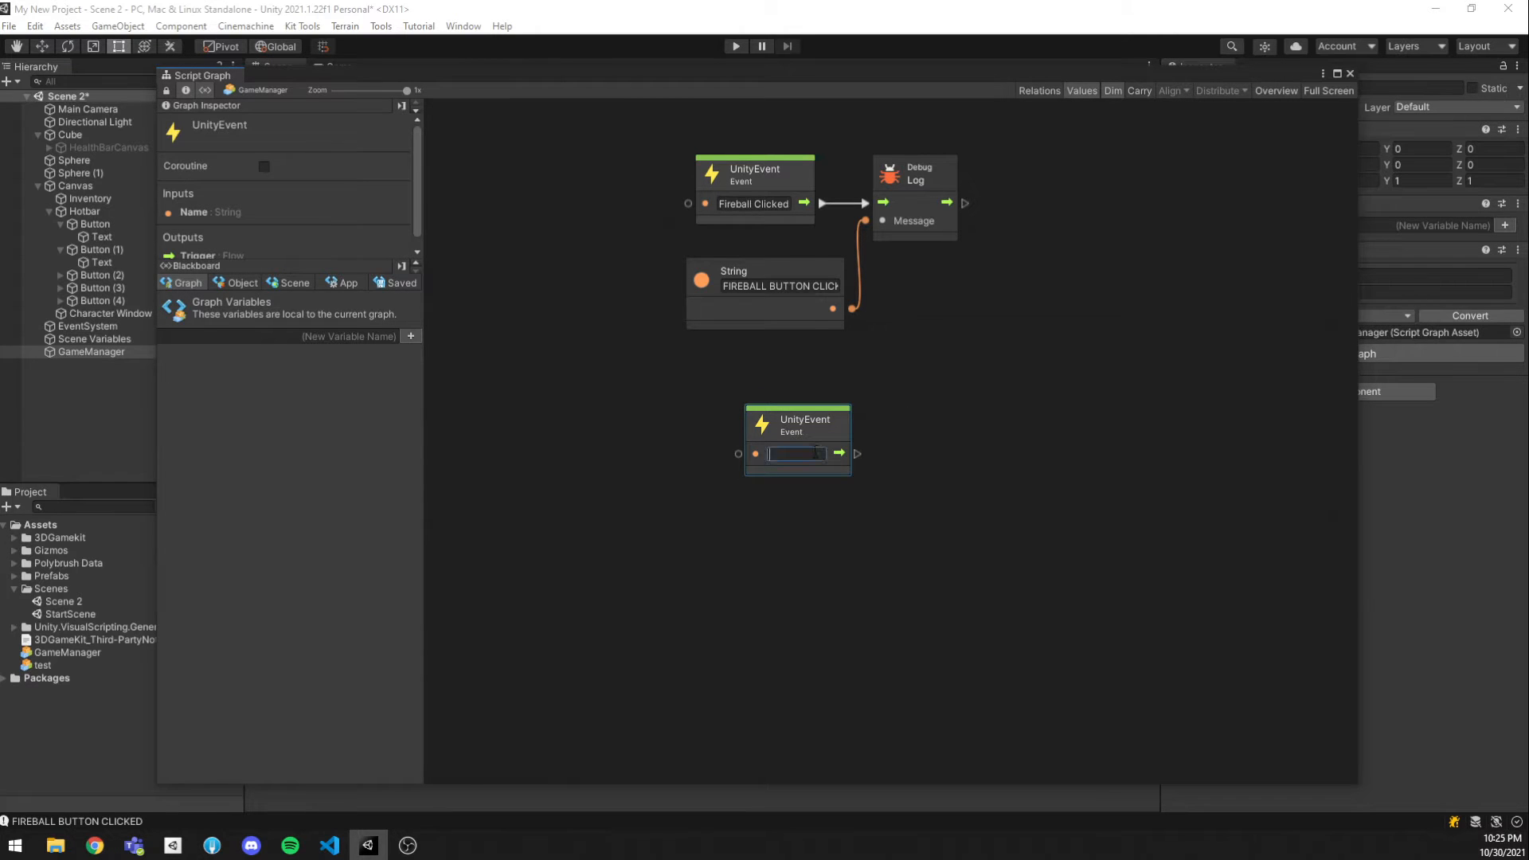
# Name the new UnityEvent "Change Scene", align it roughly under the String node, and close the graph.
pyautogui.write('Change Scn')
pyautogui.write('ne')
pyautogui.moveTo(828, 418); pyautogui.dragTo(789, 380)
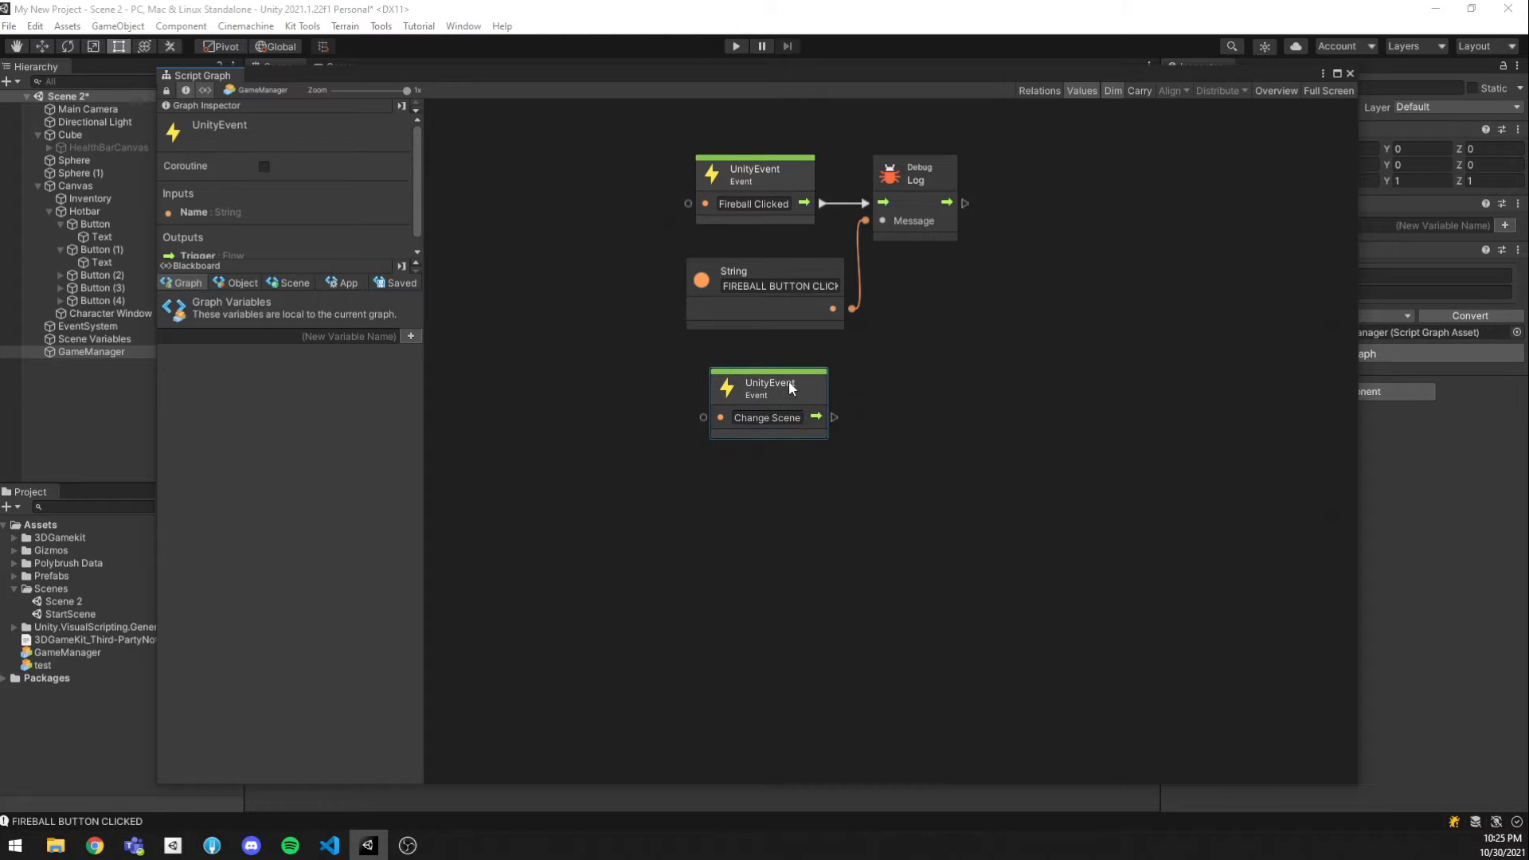
pyautogui.click(1093, 273)
pyautogui.click(1336, 73)
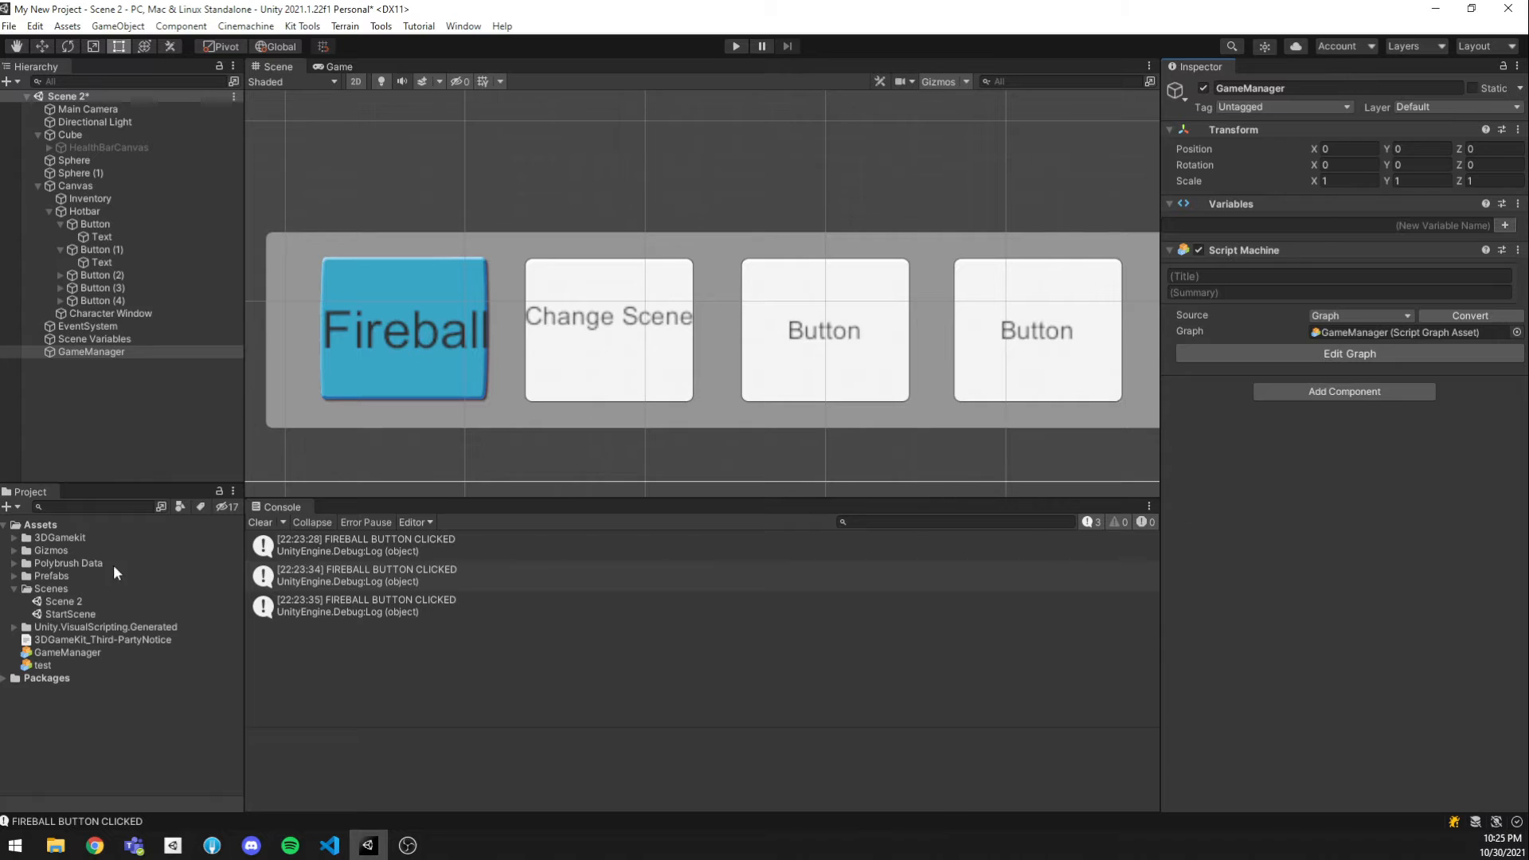
# Open StartScene from the Scenes folder, saving the changes to Scene 2.
pyautogui.click(79, 601)
pyautogui.doubleClick(88, 613)
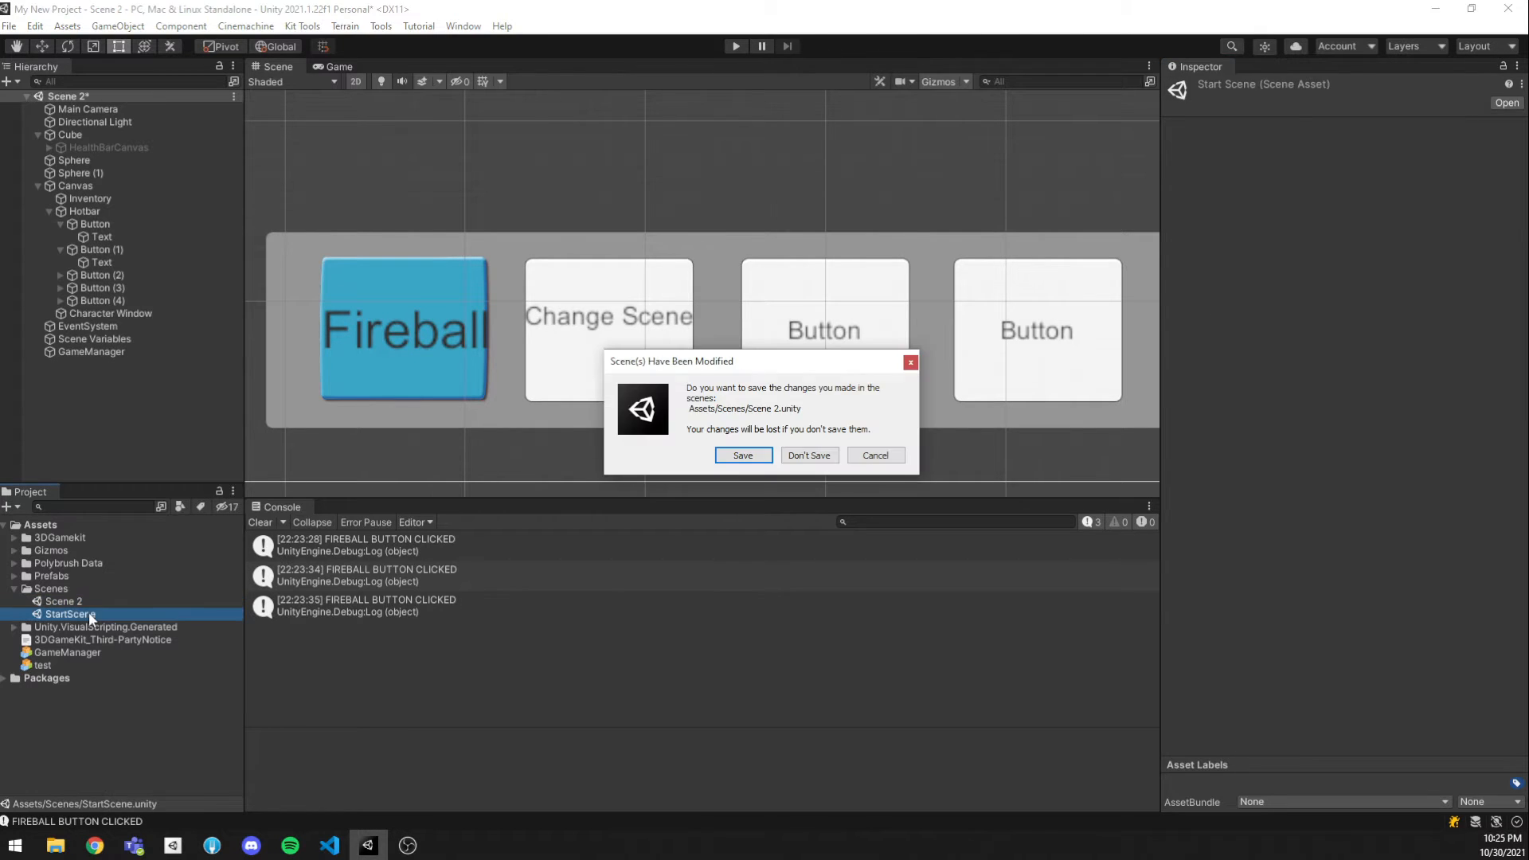
pyautogui.click(743, 456)
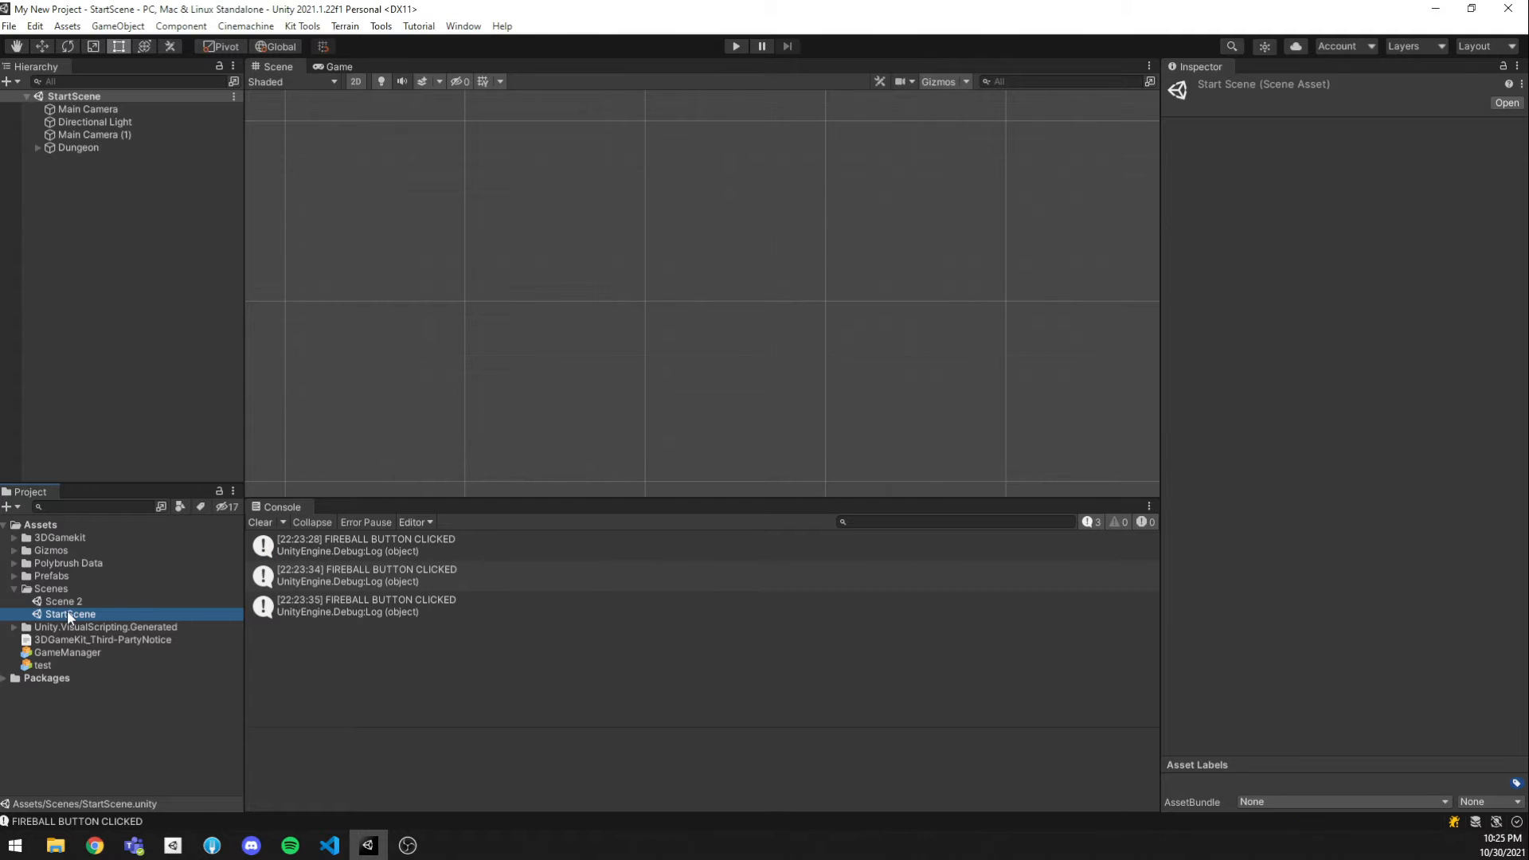
# Frame the Dungeon in the 3D Scene view, align the Main Camera with that view, and preview the game camera.
pyautogui.click(78, 147)
pyautogui.press('f')
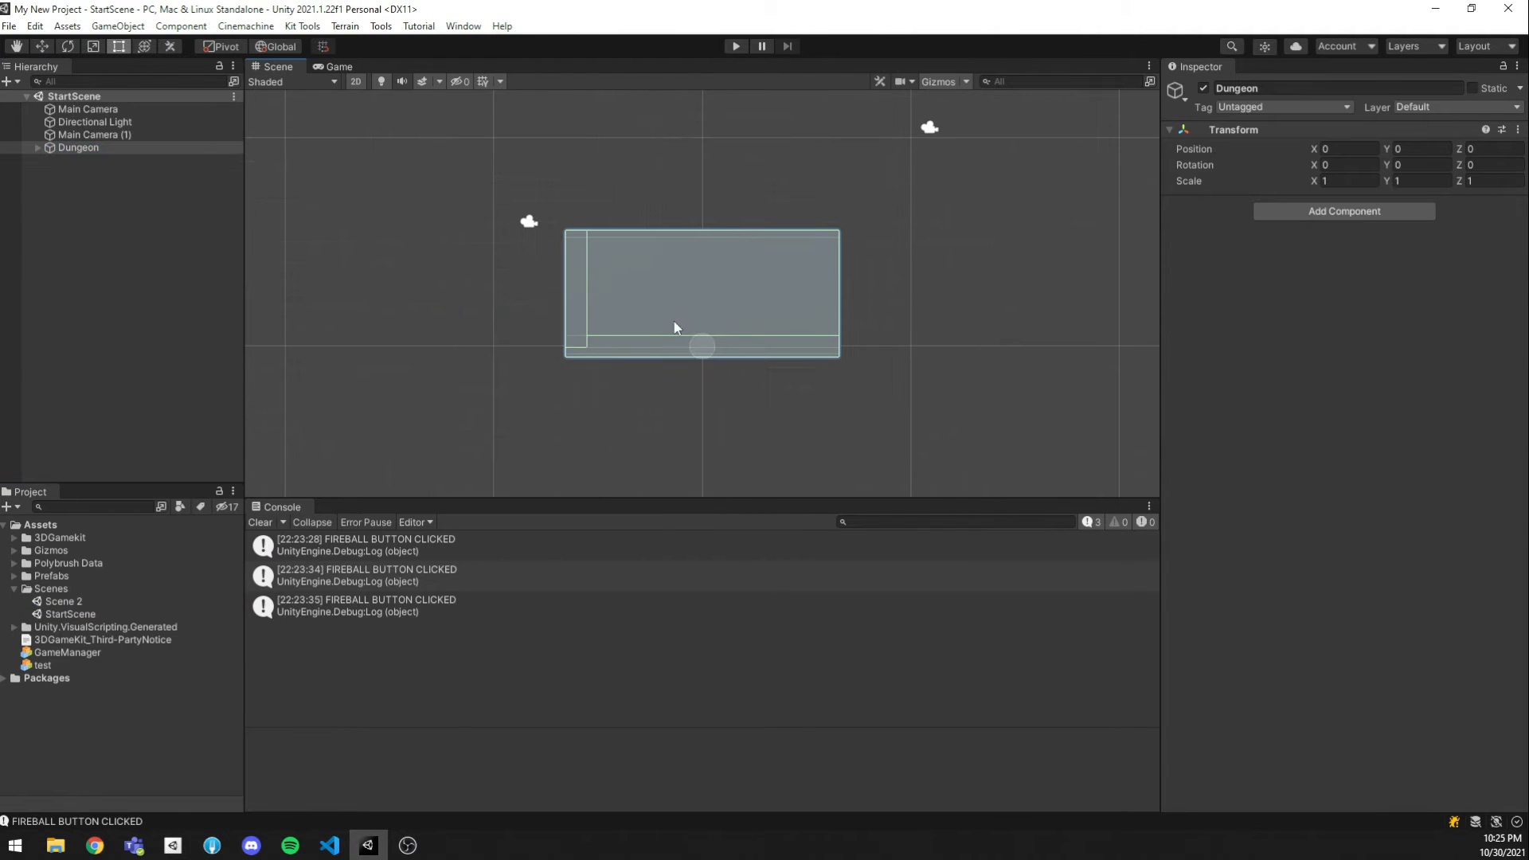
pyautogui.click(355, 81)
pyautogui.press('w')
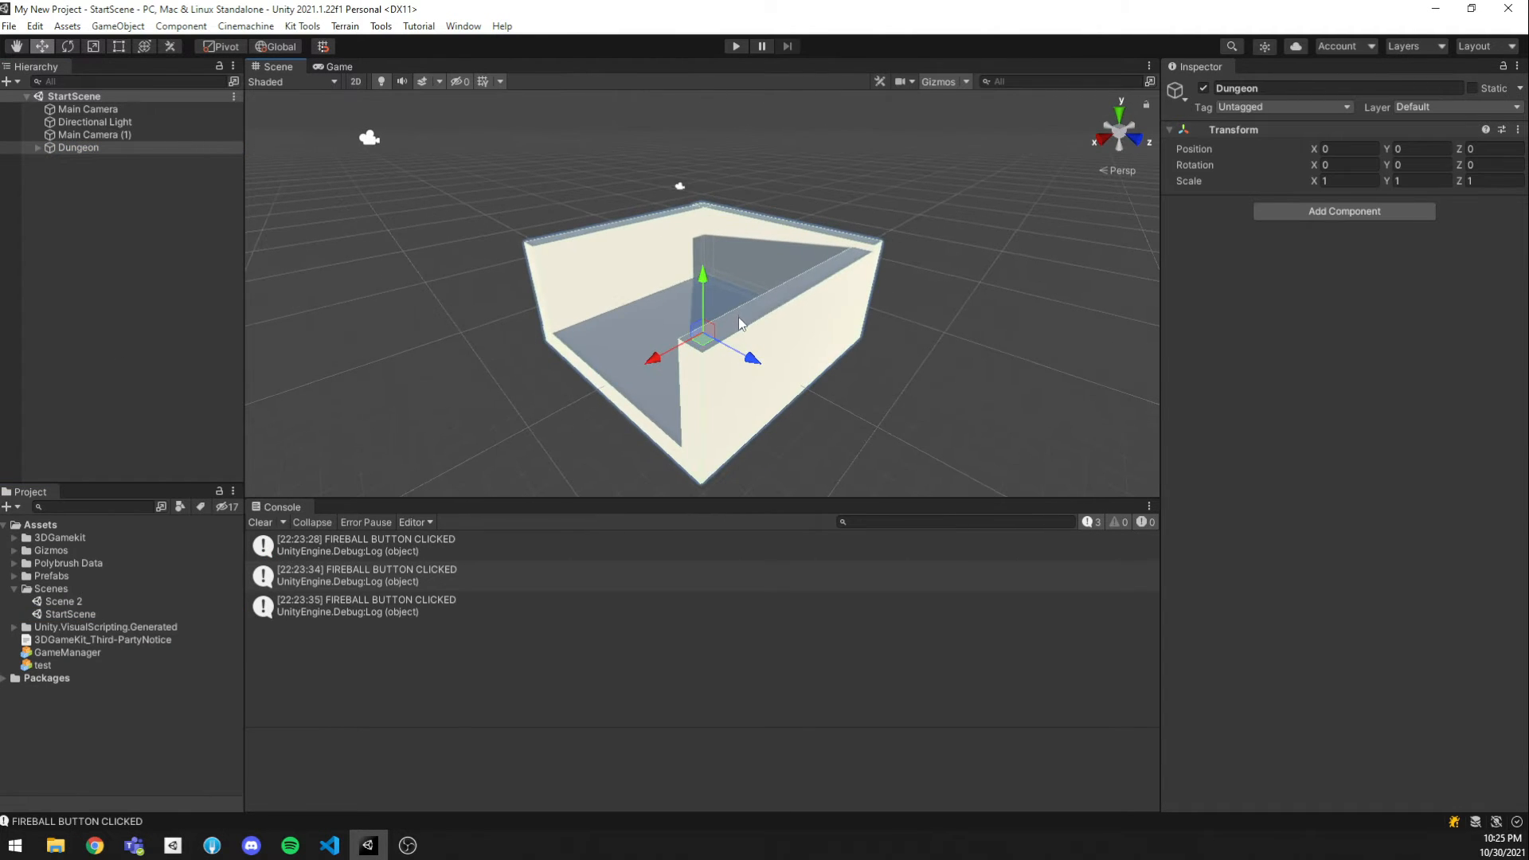
pyautogui.scroll(1, 738, 317)
pyautogui.click(85, 108)
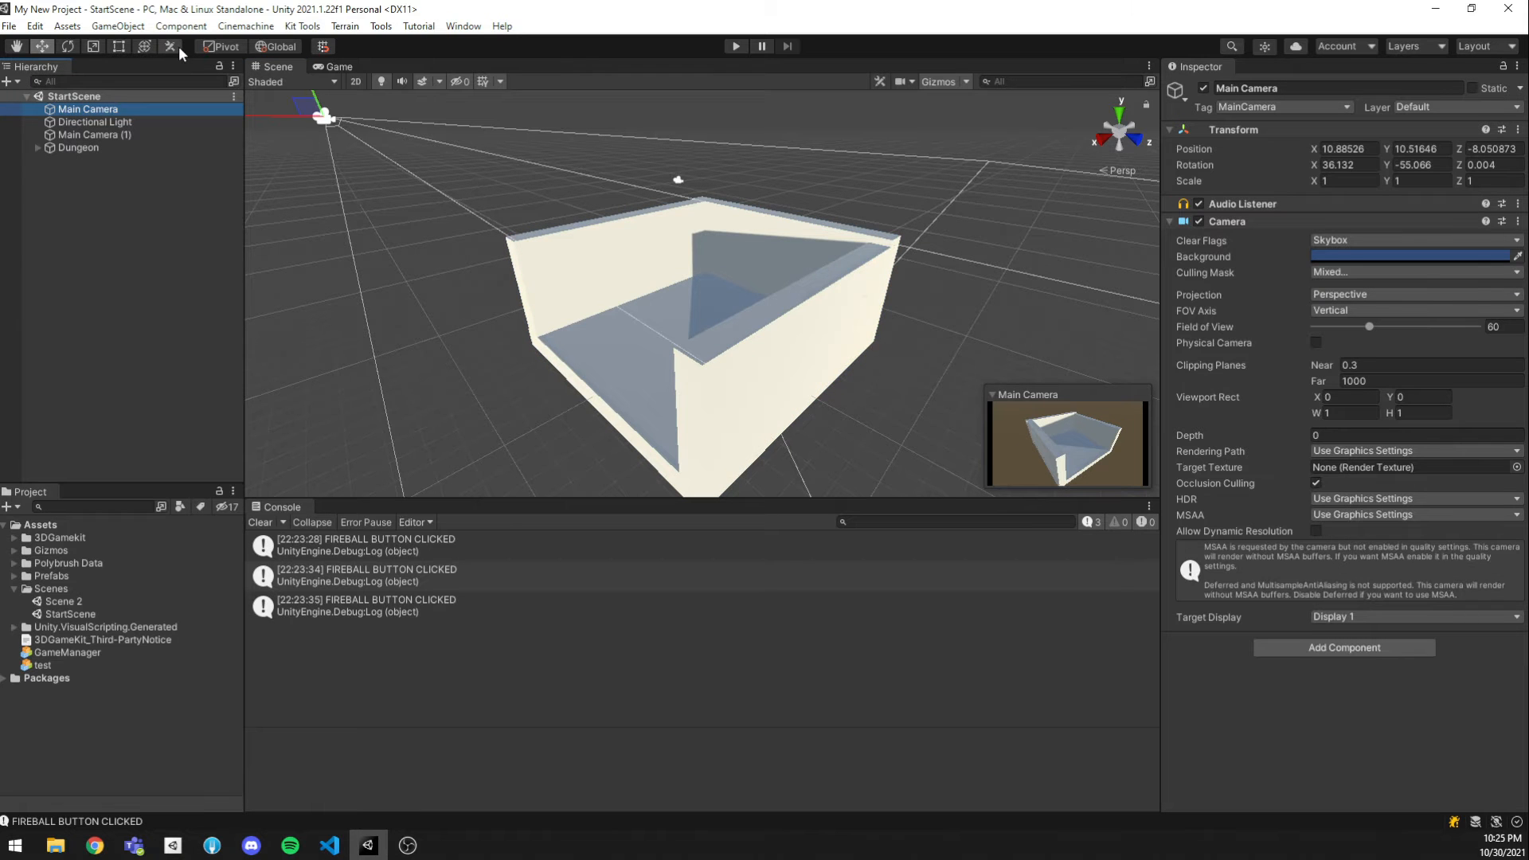
pyautogui.click(118, 26)
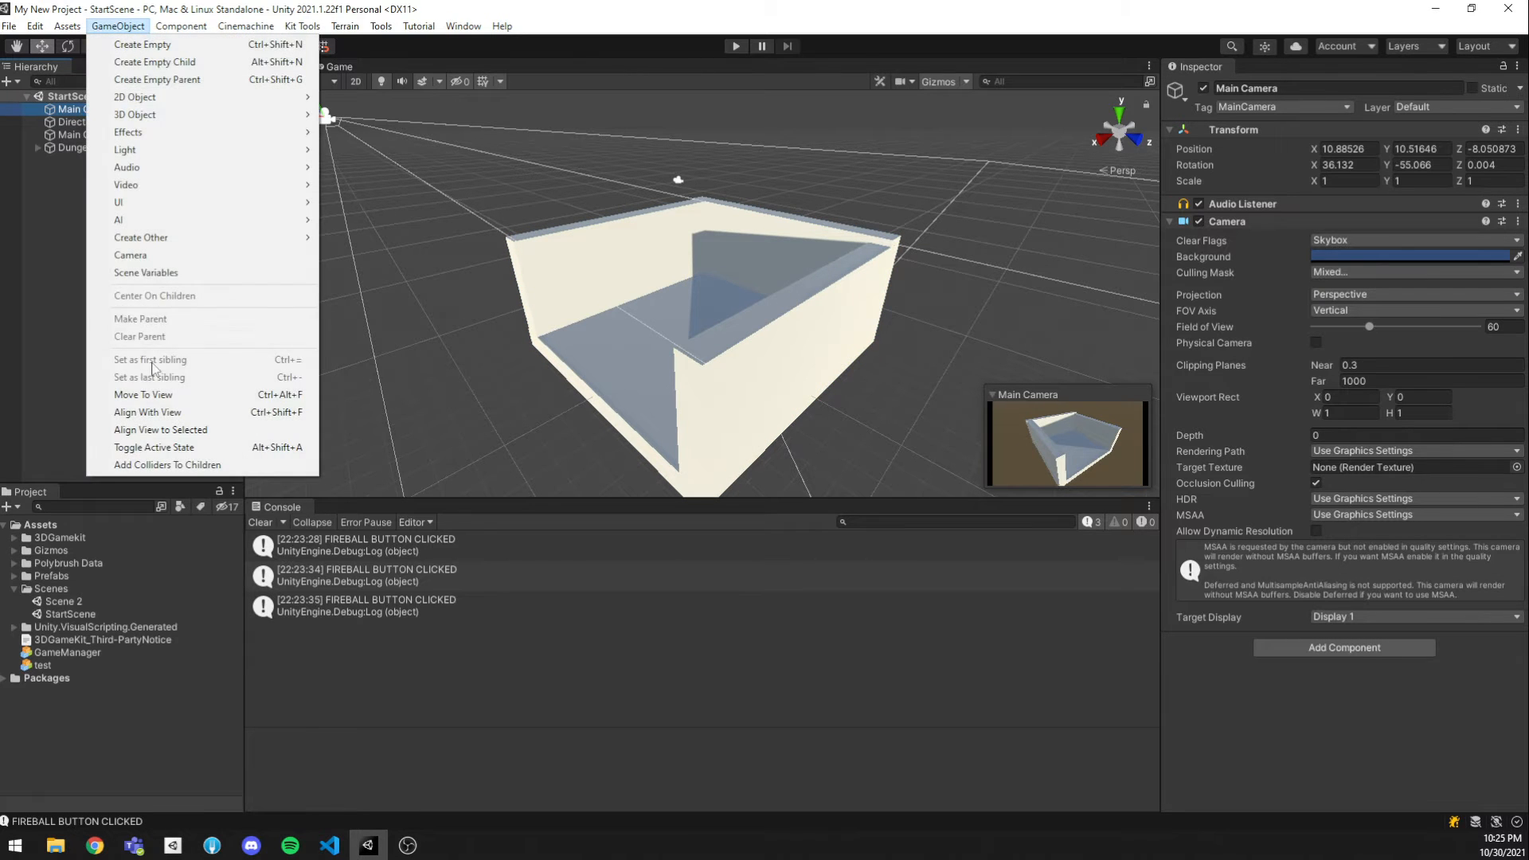
pyautogui.click(147, 412)
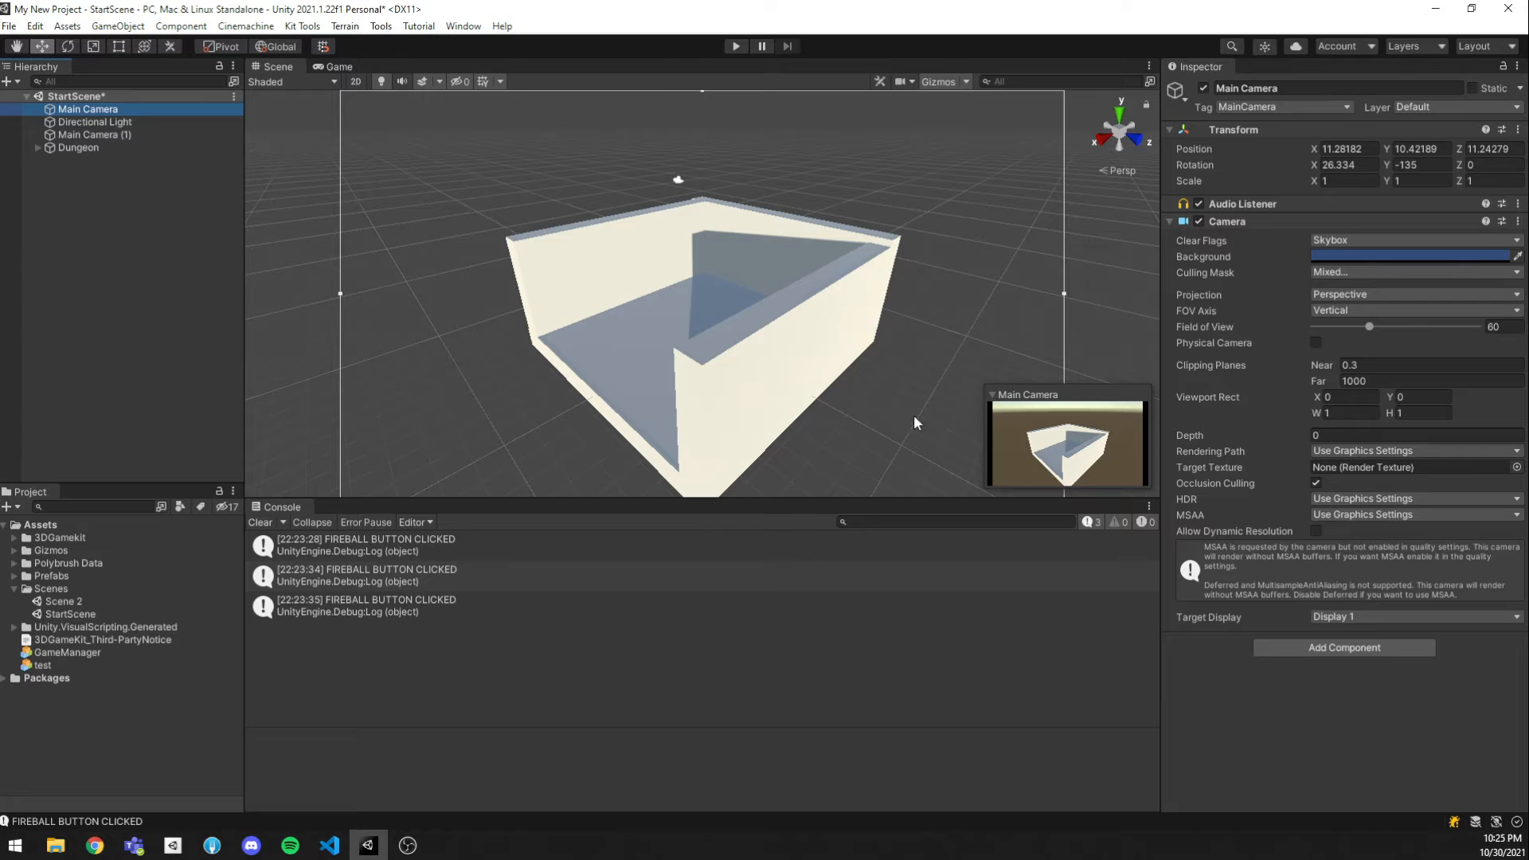
pyautogui.click(334, 67)
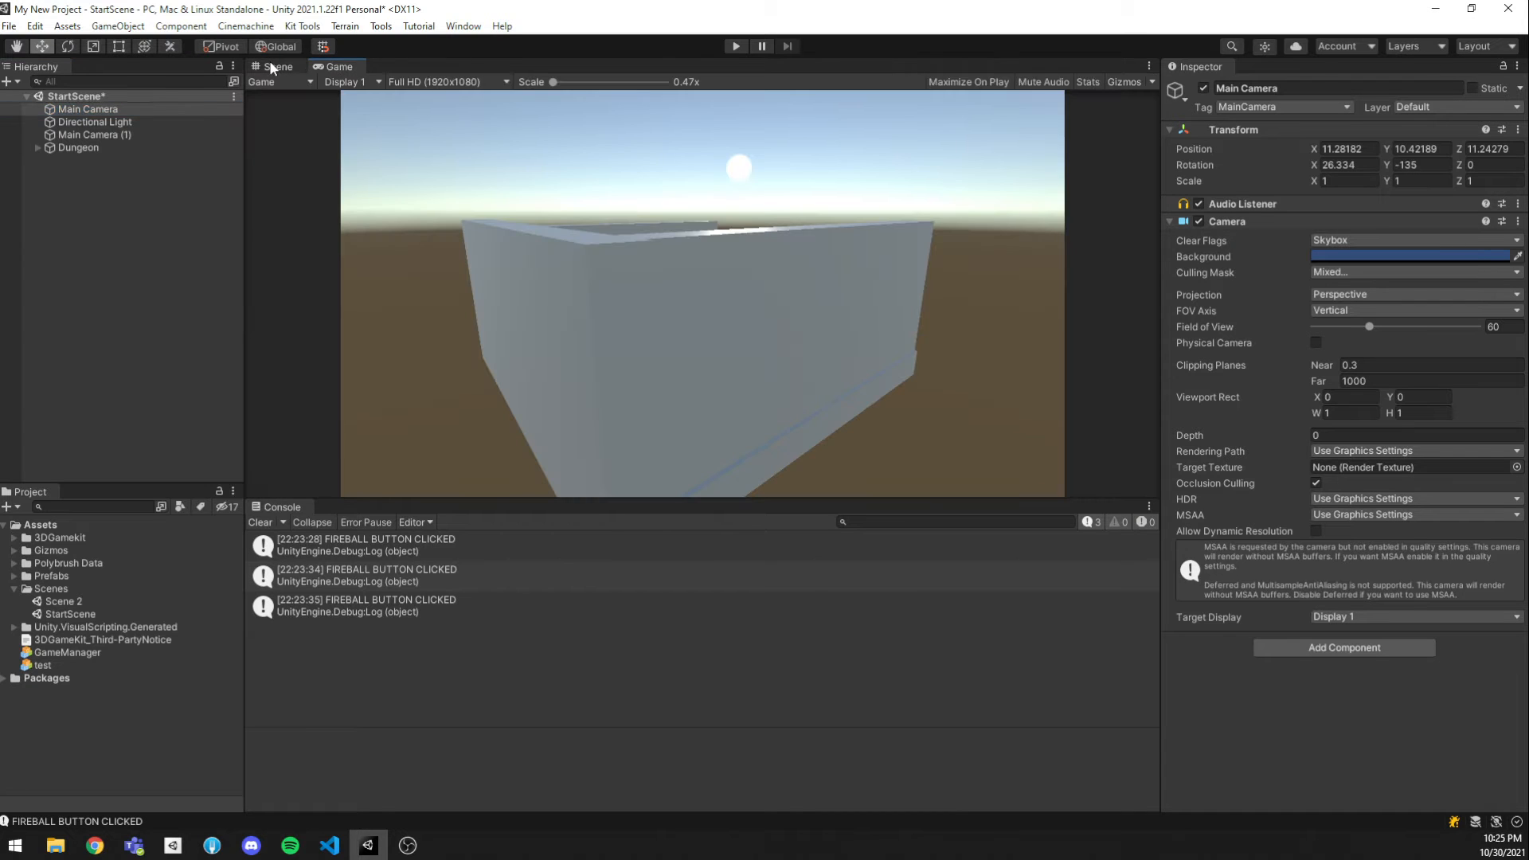
pyautogui.click(270, 67)
pyautogui.click(194, 266)
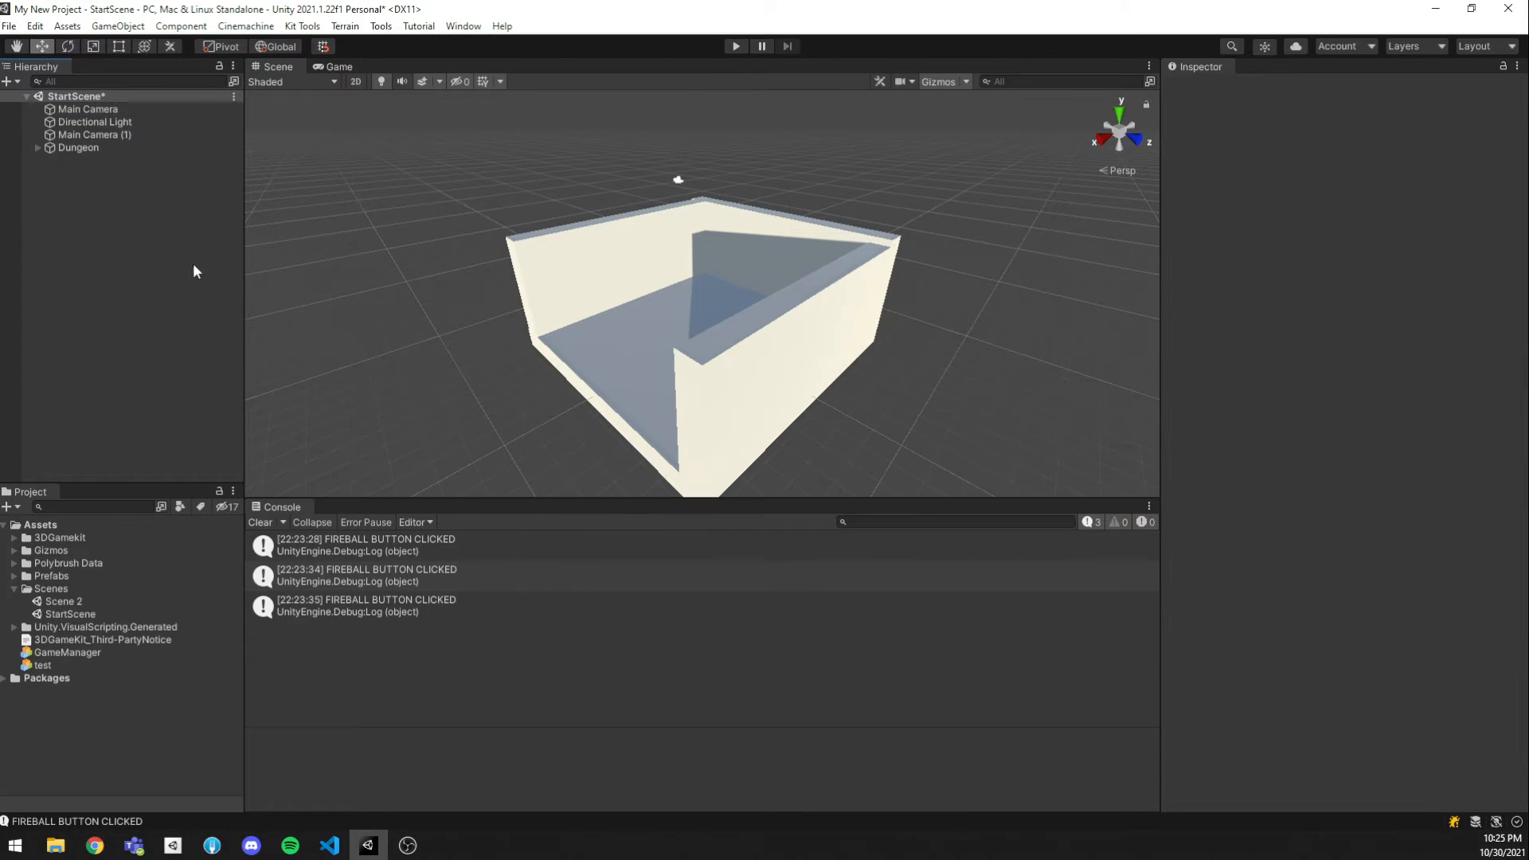
# Delete the duplicate camera, Main Camera (1), and check the remaining Main Camera's output in the Game view.
pyautogui.click(113, 135)
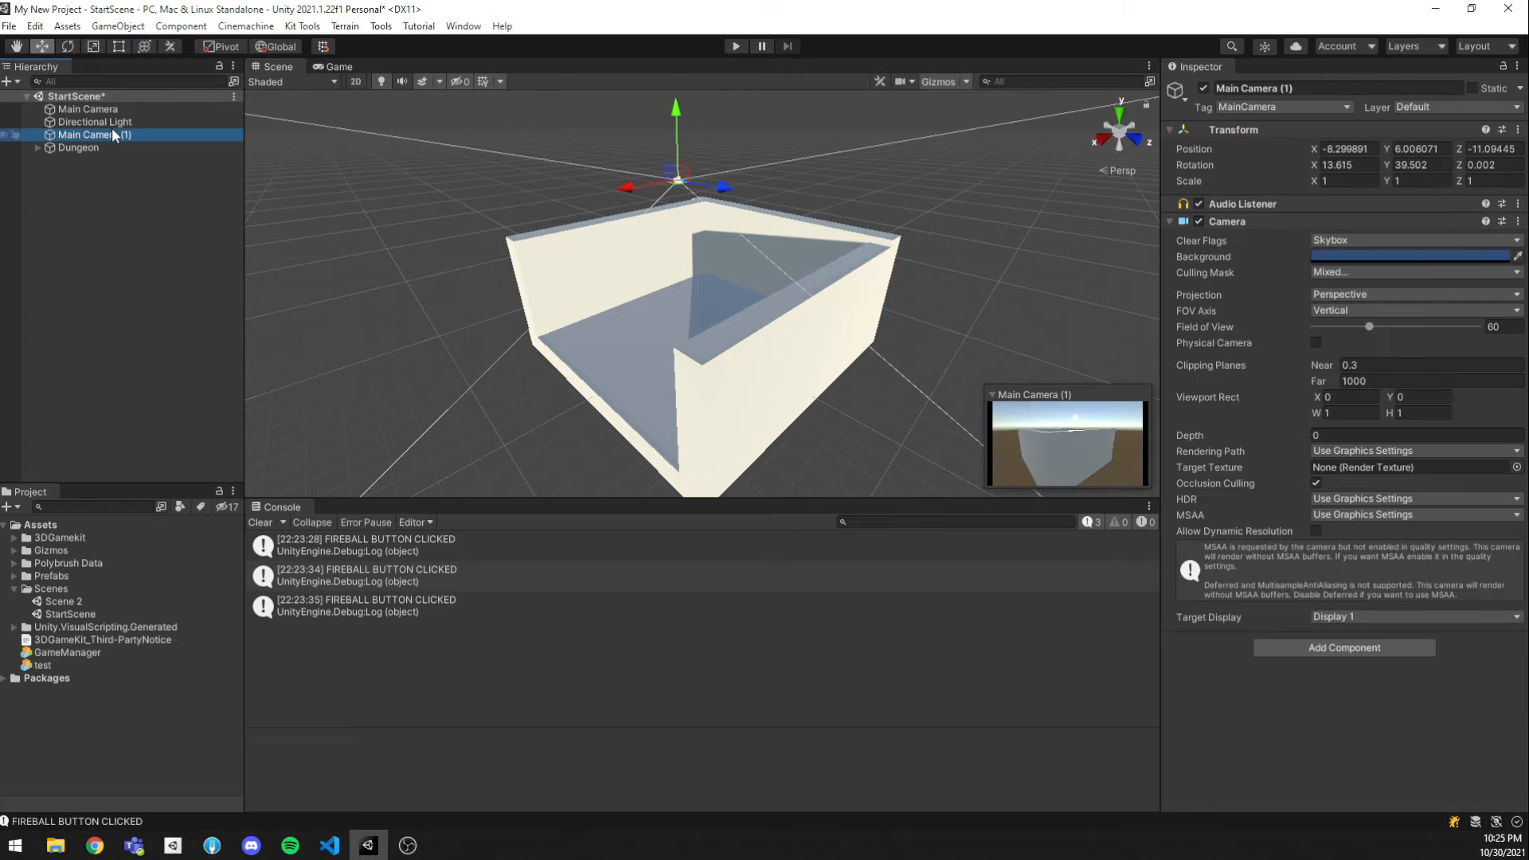
pyautogui.press('Delete')
pyautogui.click(112, 110)
pyautogui.click(339, 66)
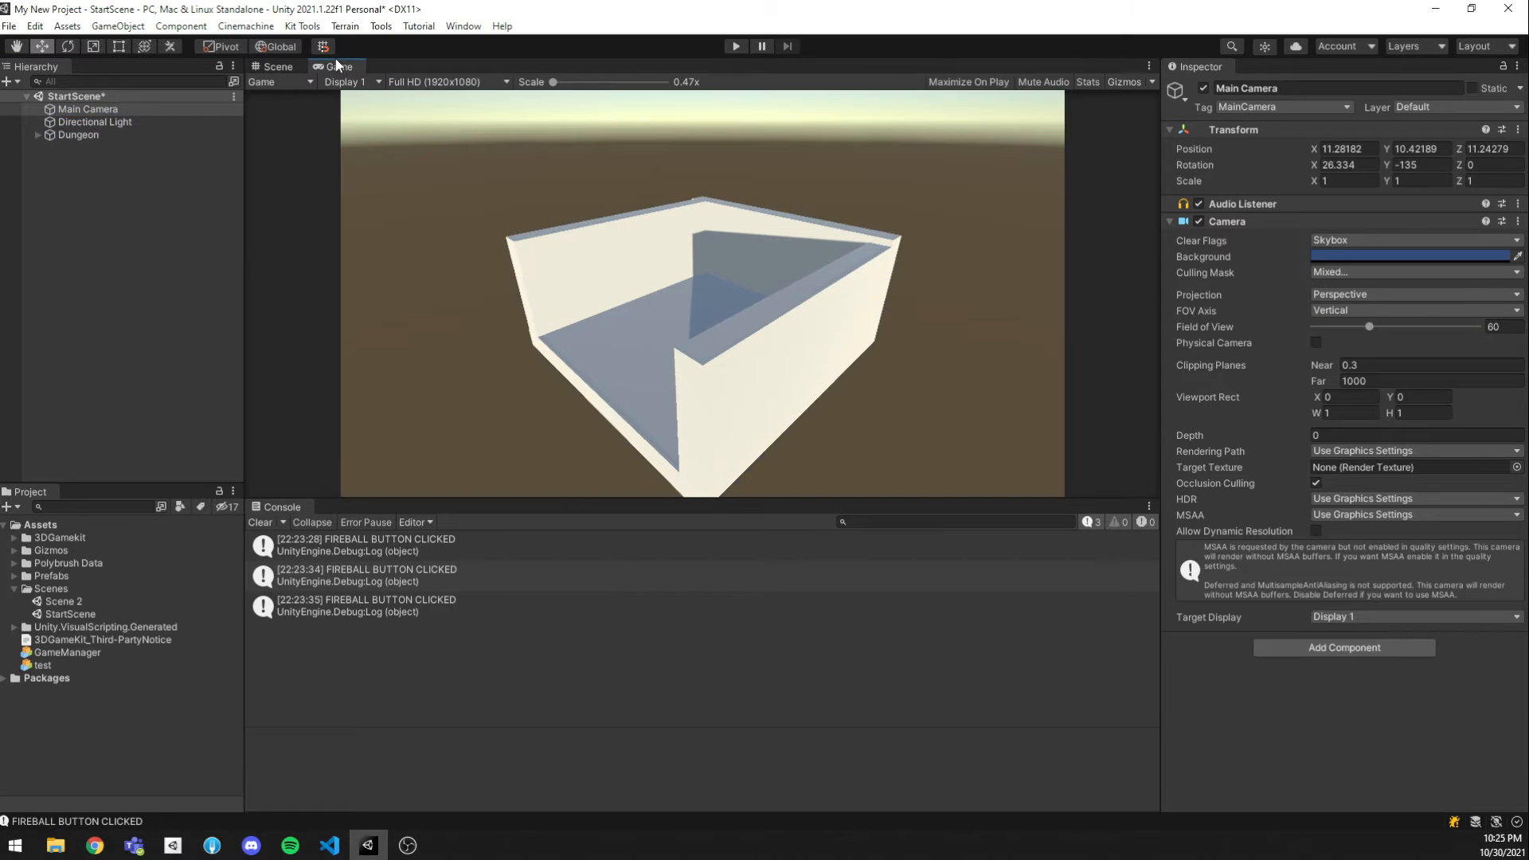
pyautogui.click(273, 66)
pyautogui.click(162, 271)
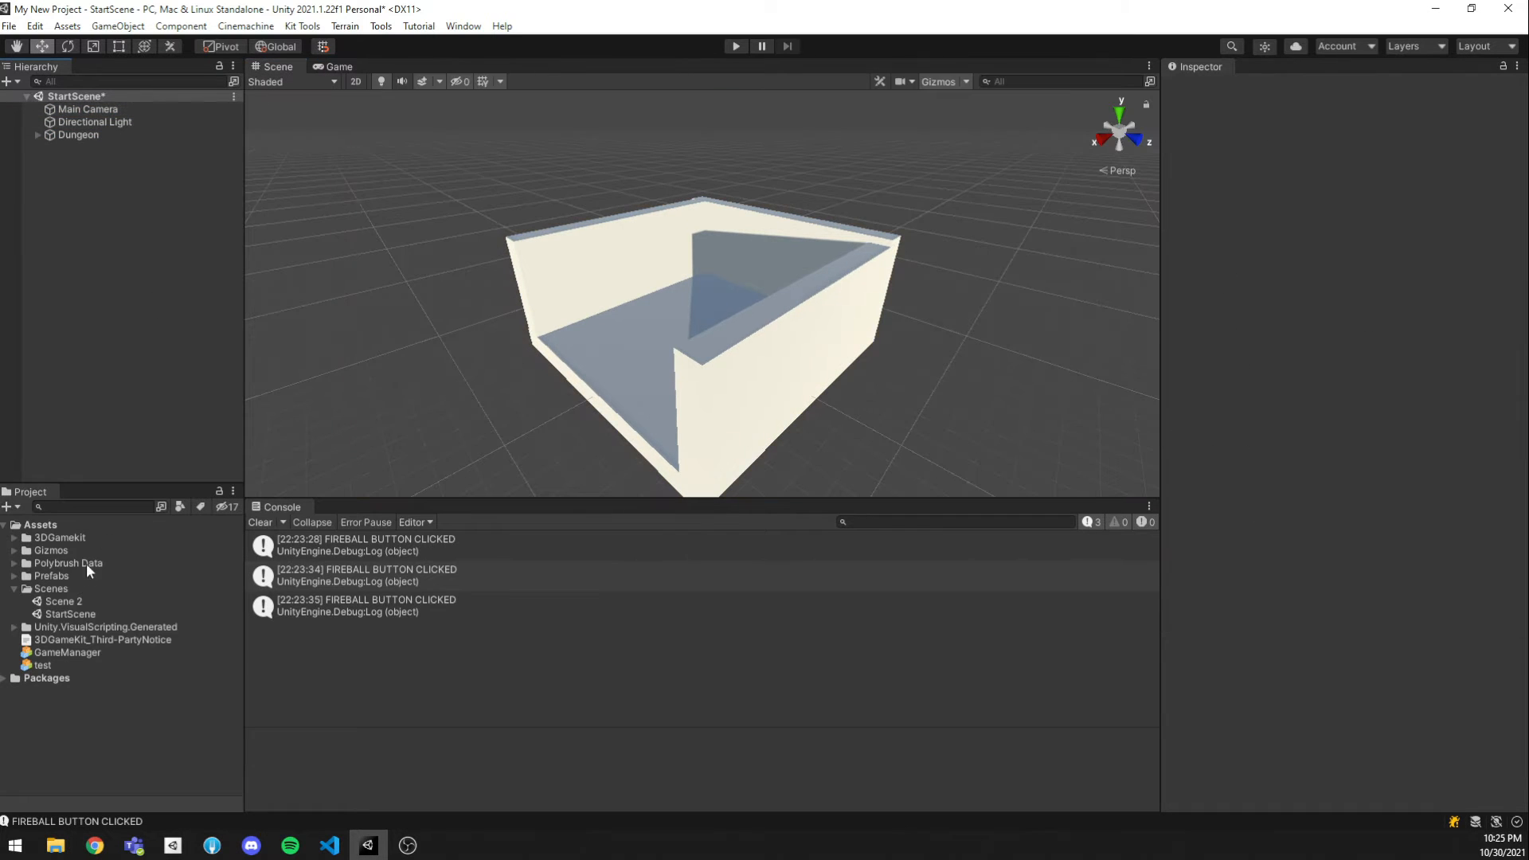
# Reopen Scene 2, saving StartScene's changes, and open GameManager's script graph.
pyautogui.doubleClick(52, 602)
pyautogui.click(720, 460)
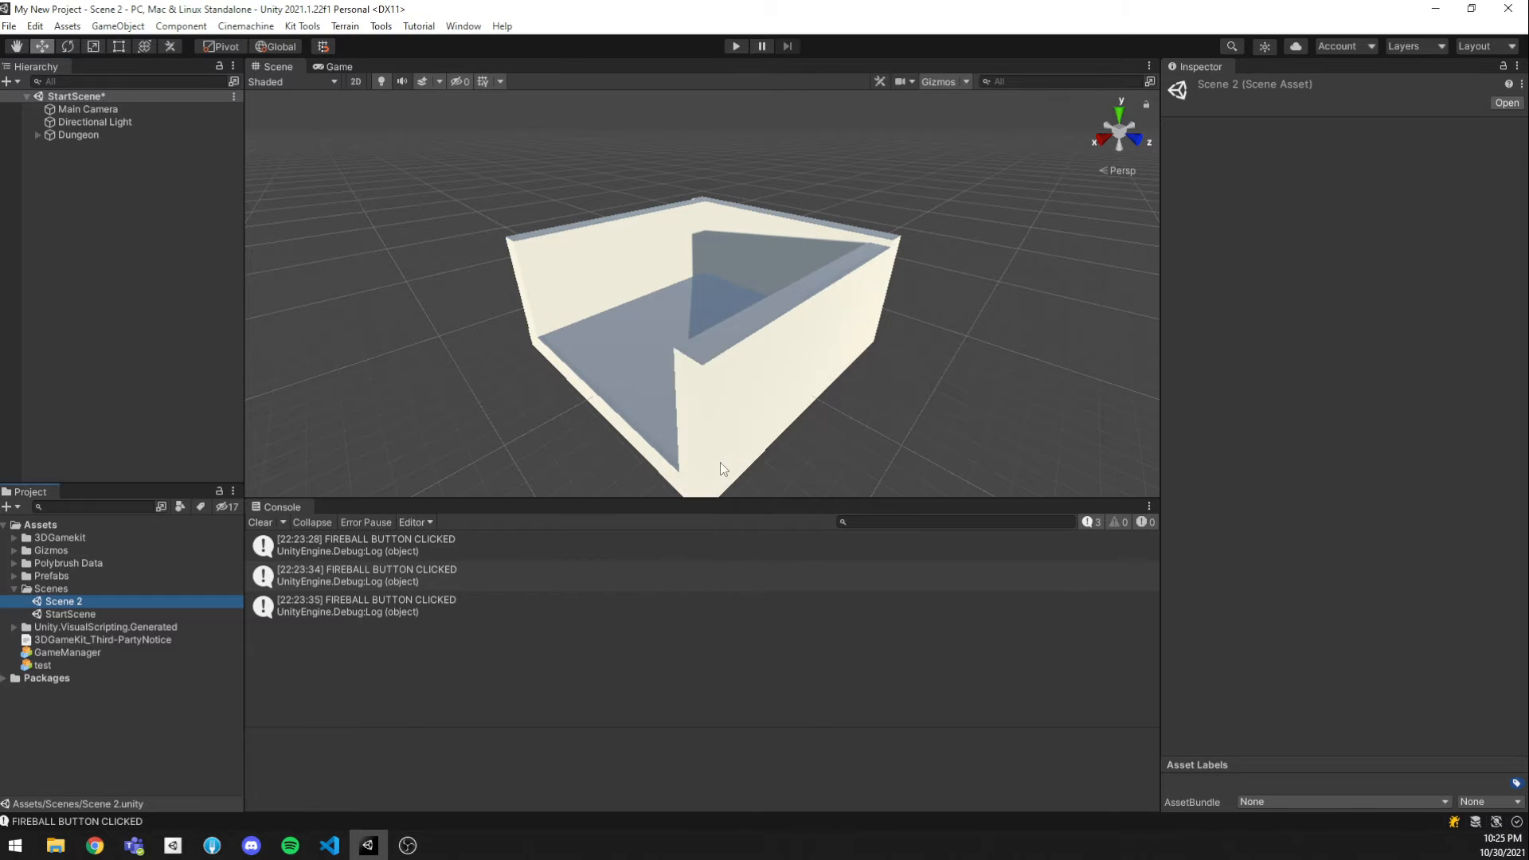
pyautogui.click(93, 212)
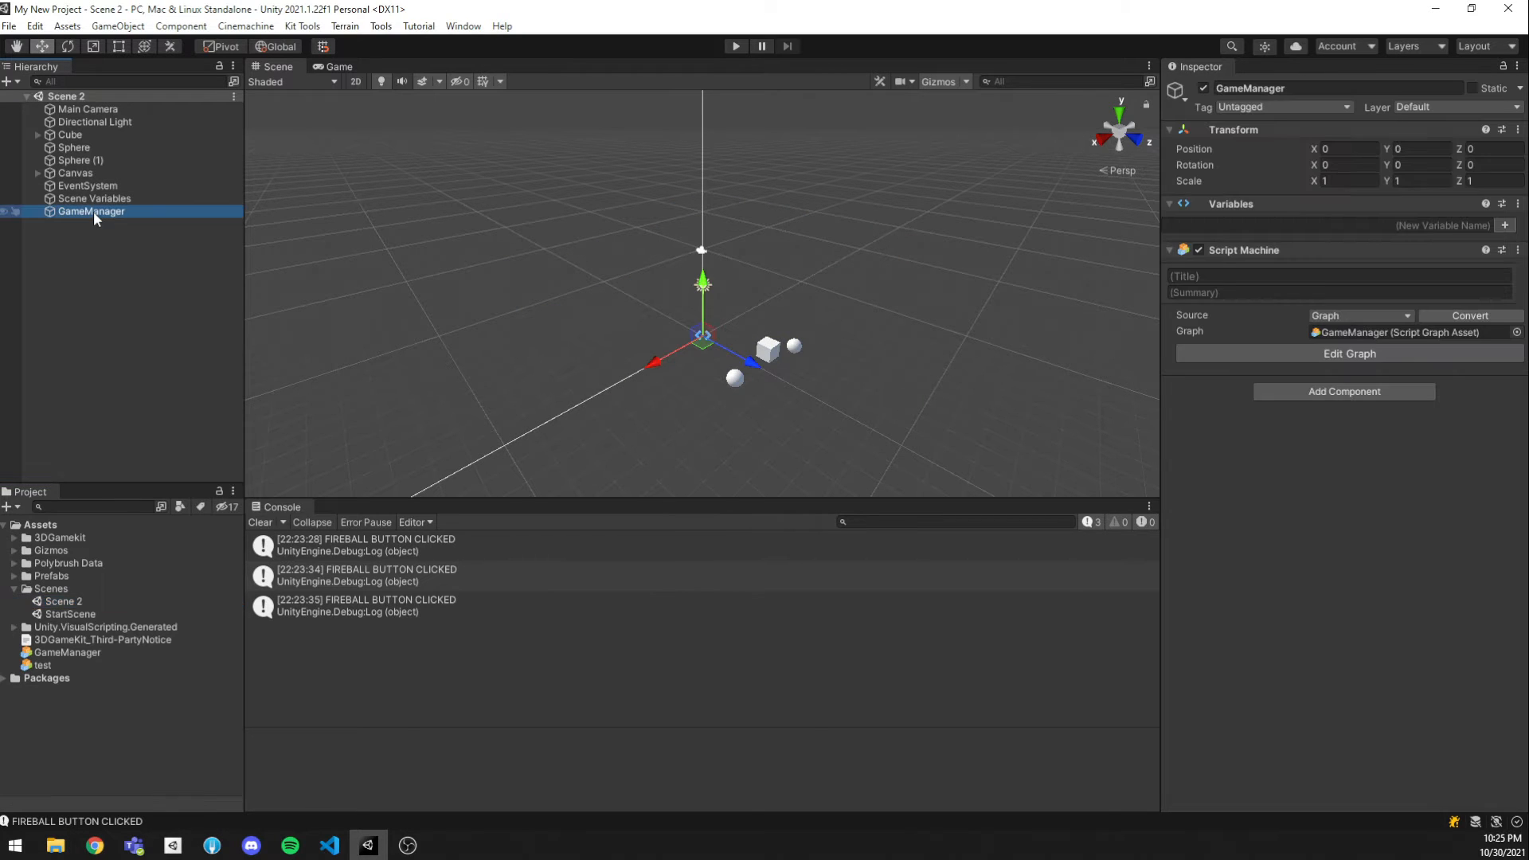
pyautogui.click(1337, 353)
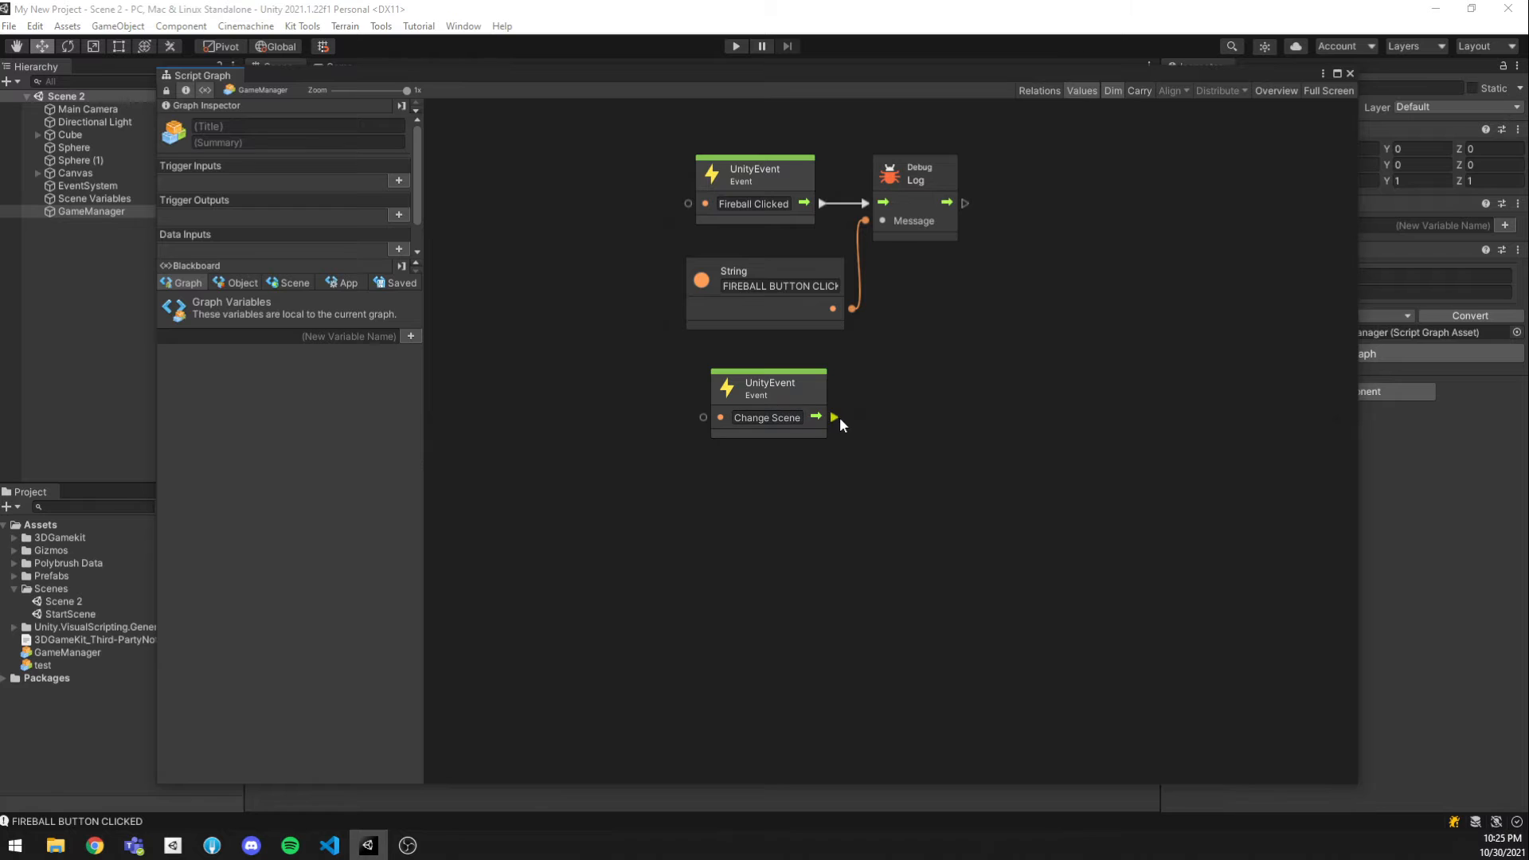
# Connect the Change Scene event's output to a new Scene Manager Load Scene (Scene Name) node.
pyautogui.moveTo(815, 416); pyautogui.dragTo(959, 389)
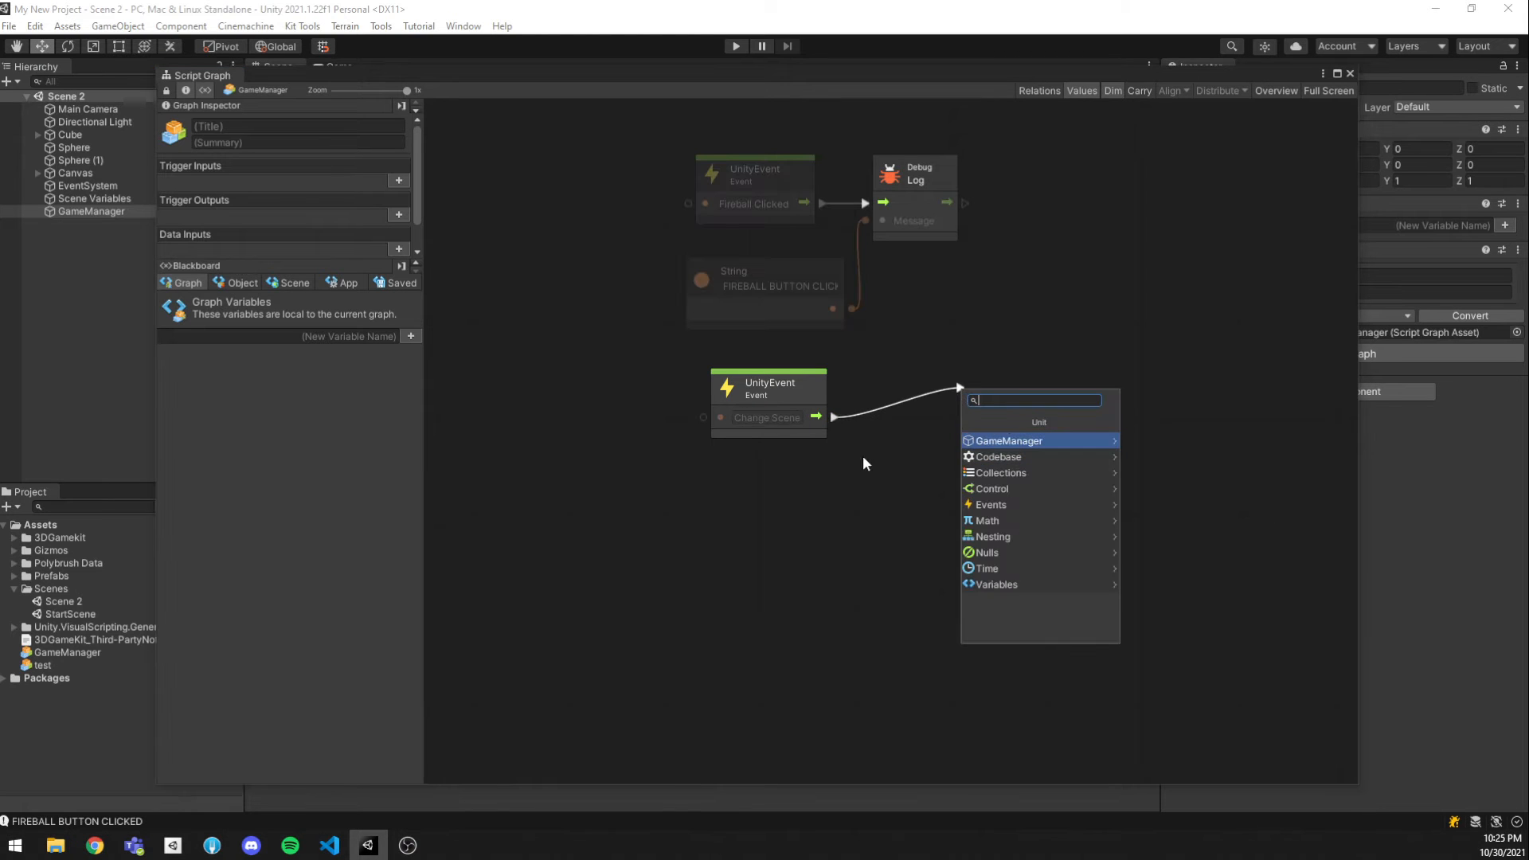
pyautogui.write('load scene')
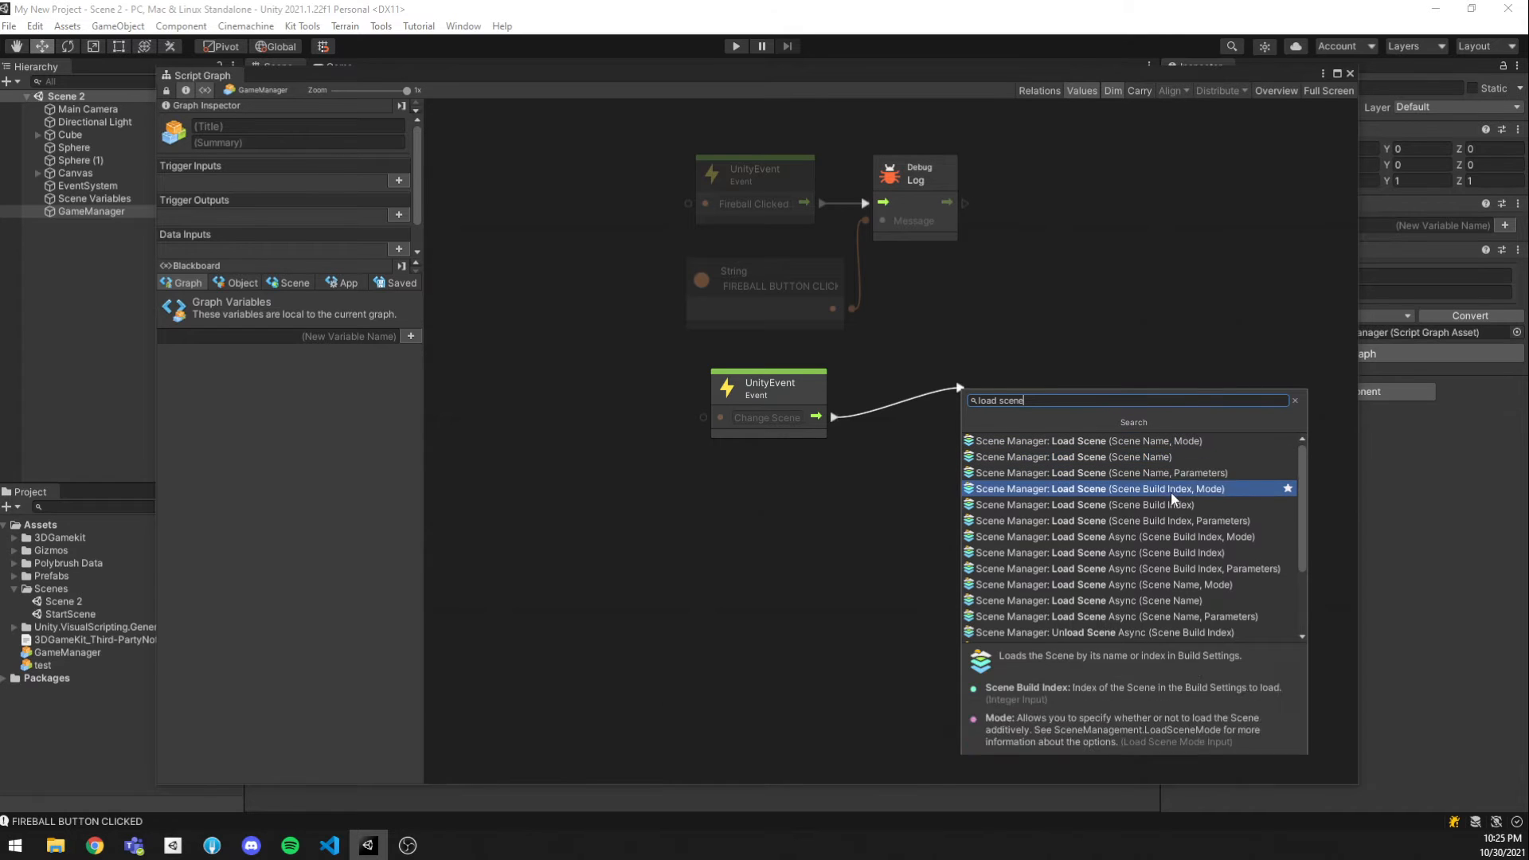
pyautogui.click(1147, 459)
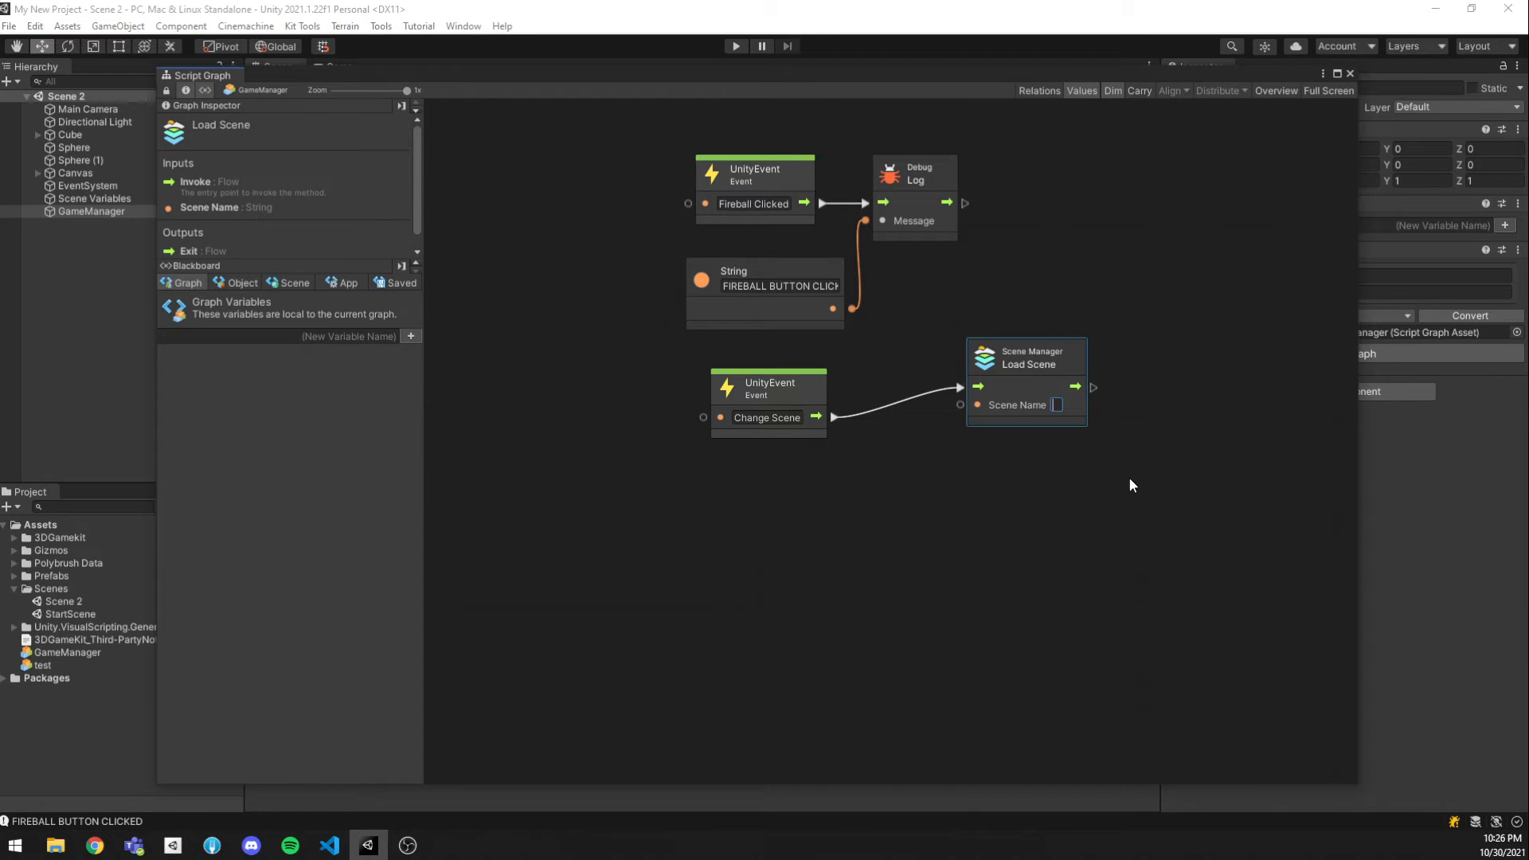
# Set the Load Scene node's Scene Name to StartScene, line the node up with the Change Scene event, and close the graph.
pyautogui.write('StartS')
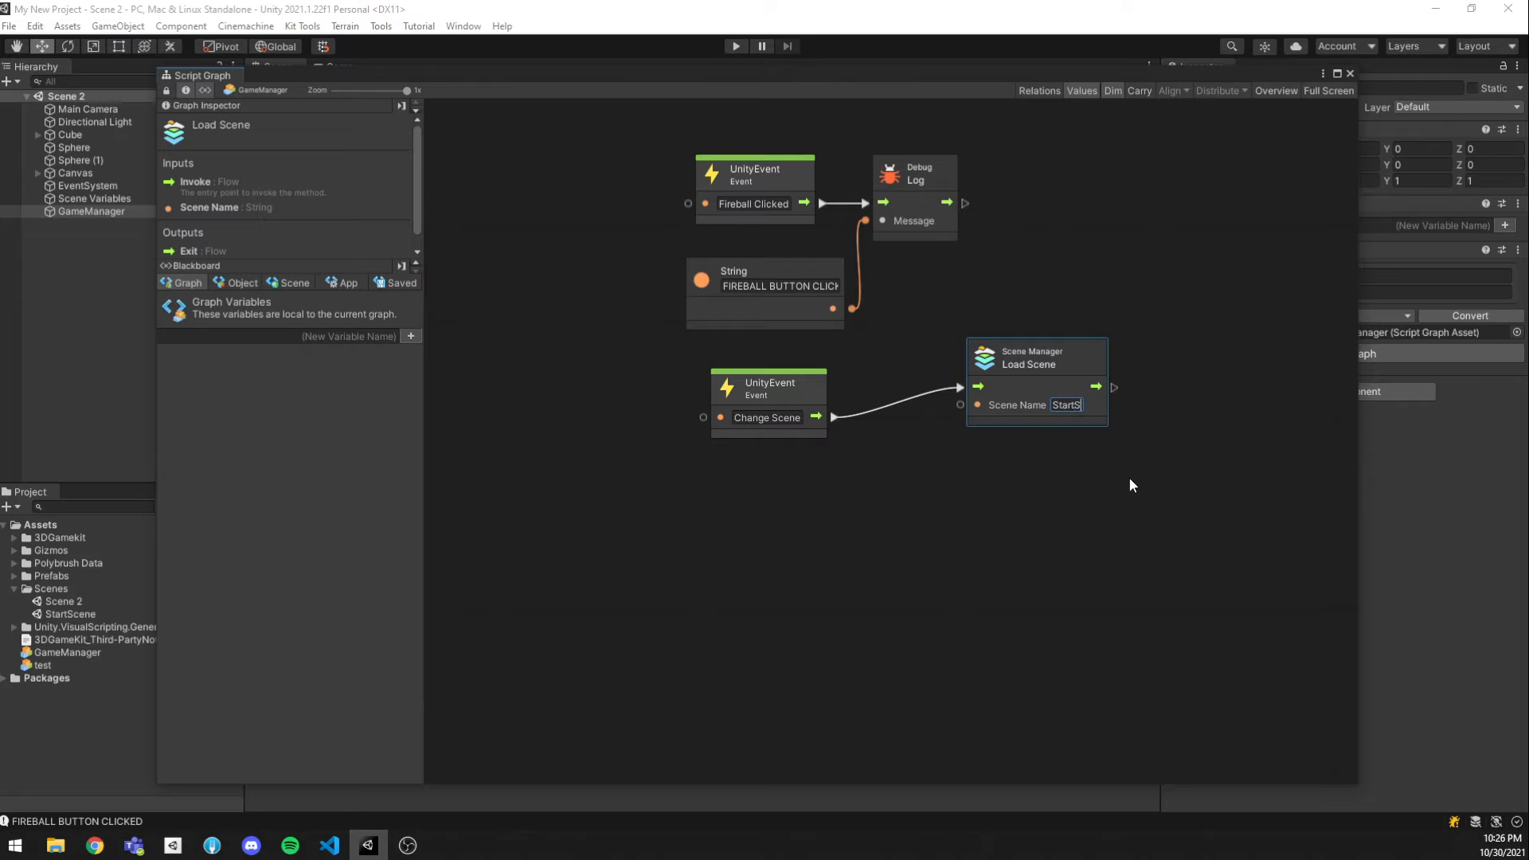
pyautogui.write('cene')
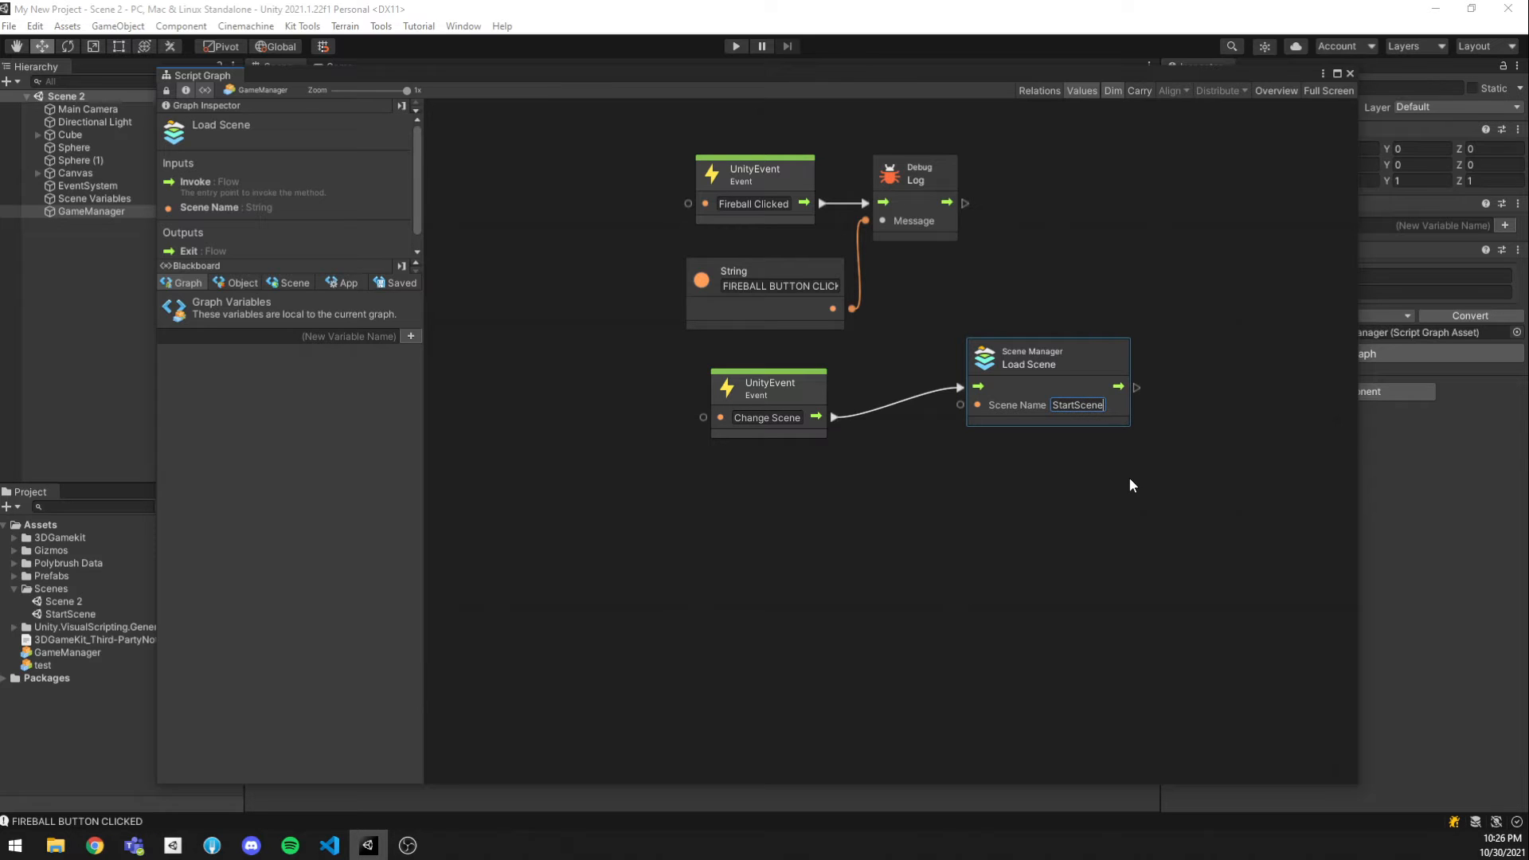
pyautogui.moveTo(1061, 371); pyautogui.dragTo(1036, 408)
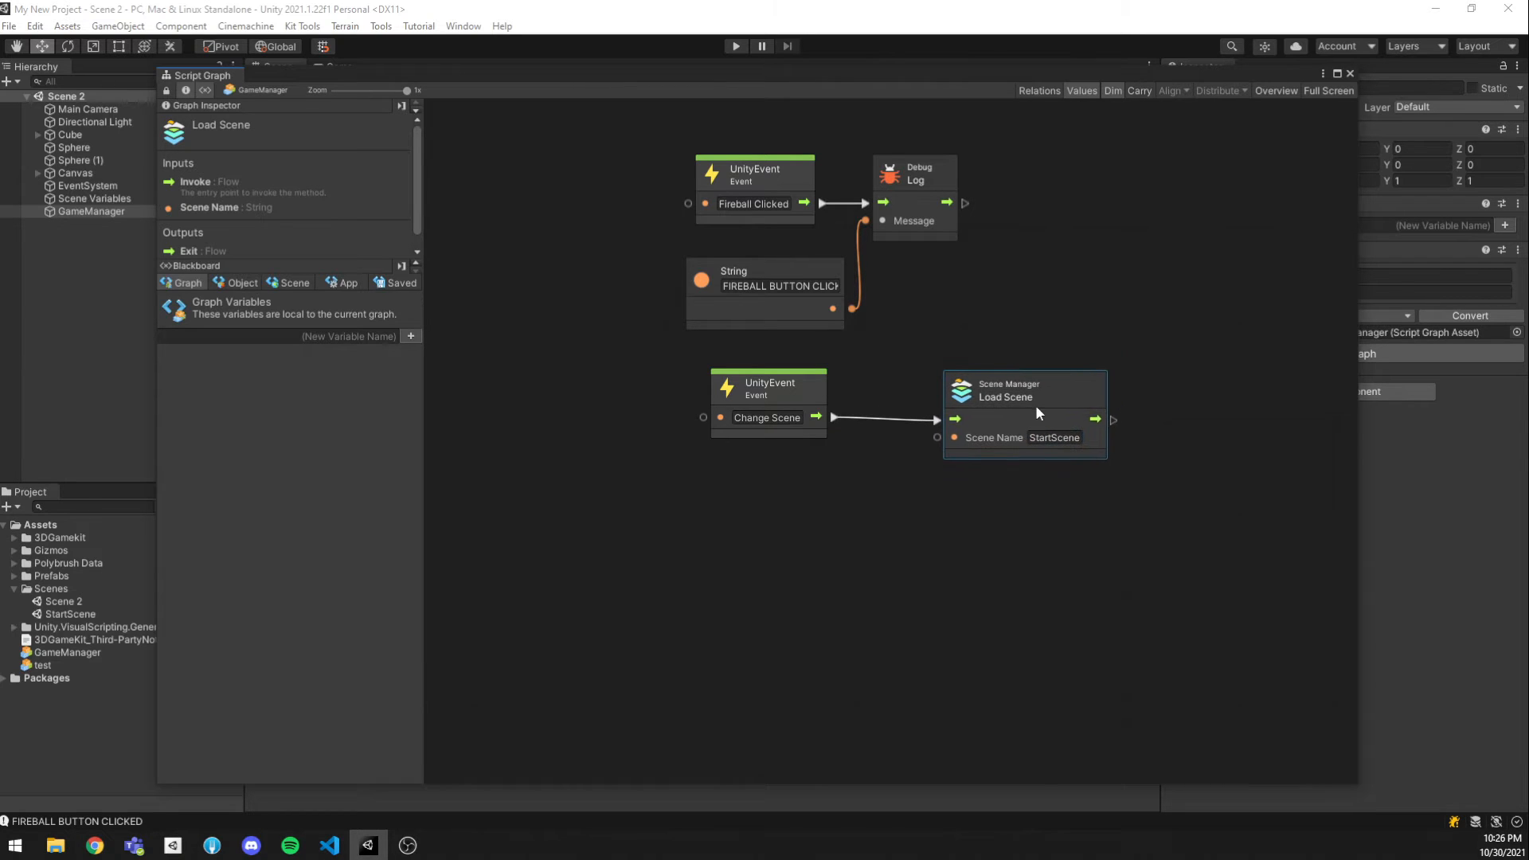
pyautogui.click(1017, 555)
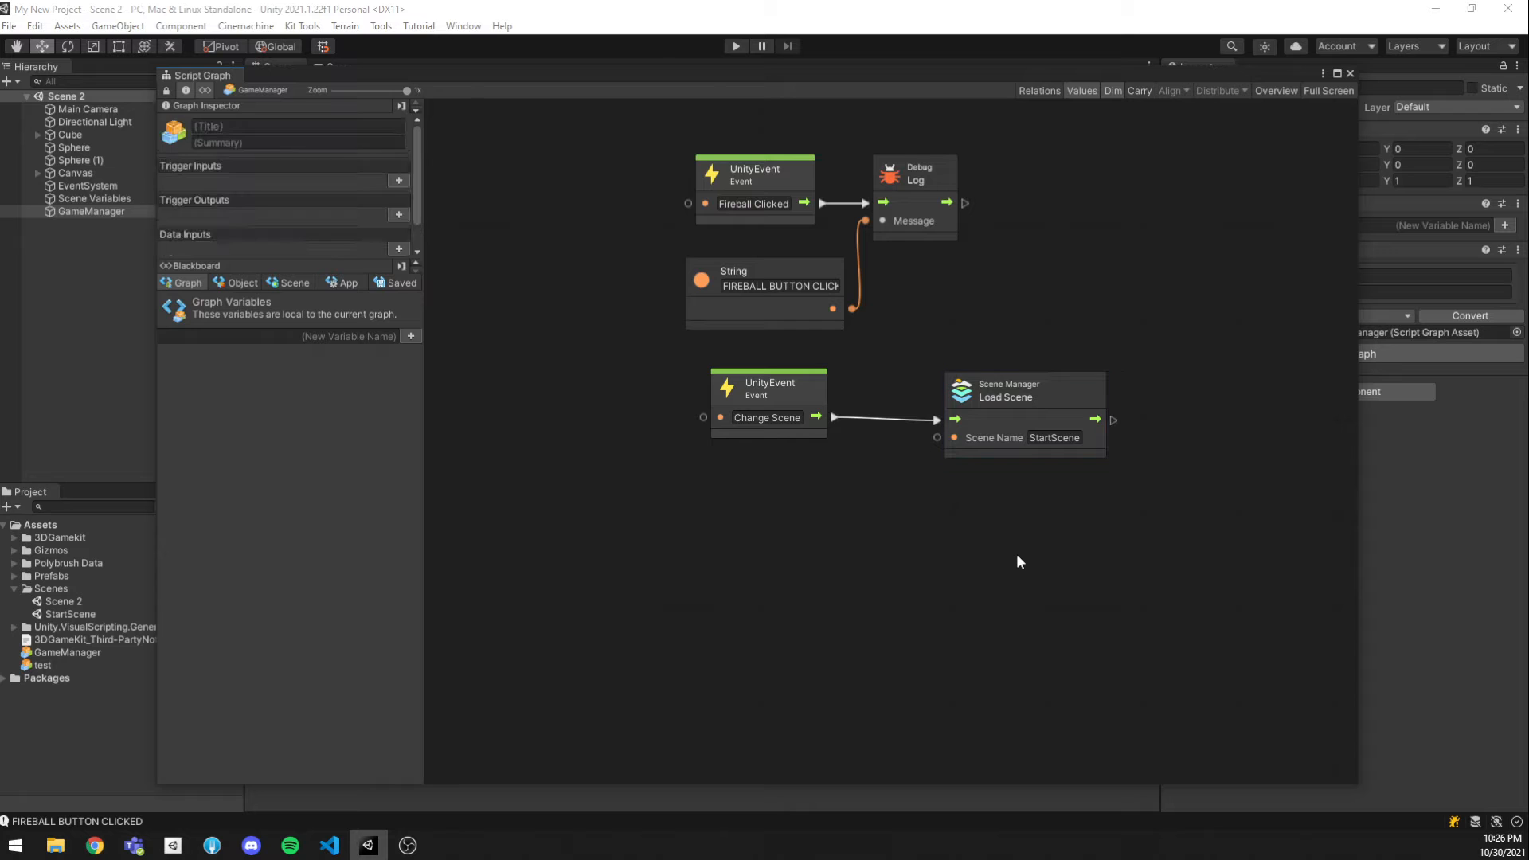
pyautogui.click(1347, 75)
# Run Scene 2, test the Change Scene hotbar button, and stop the game.
pyautogui.click(736, 46)
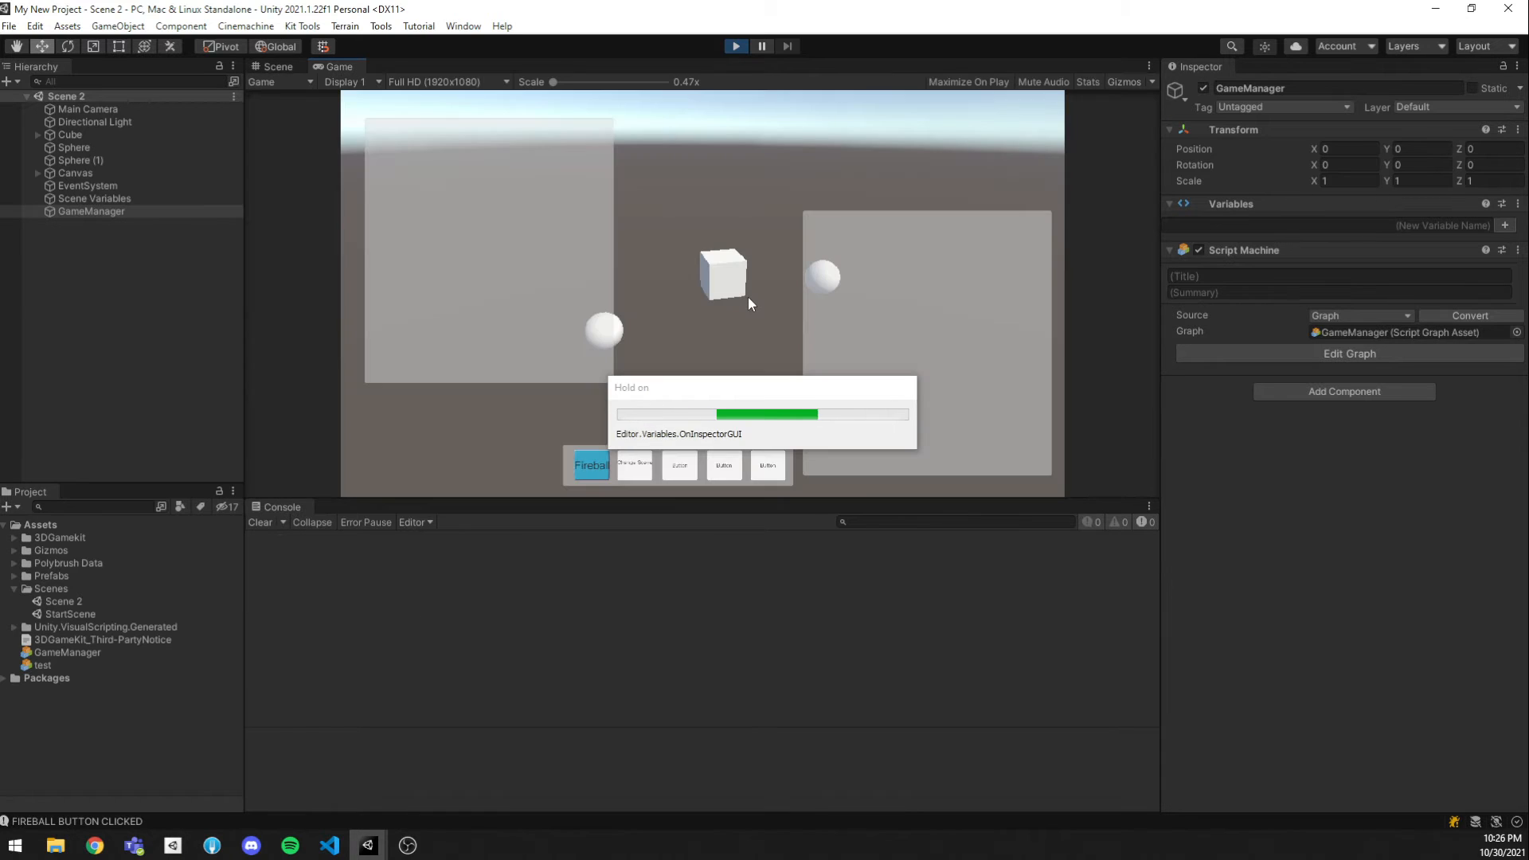
pyautogui.click(636, 470)
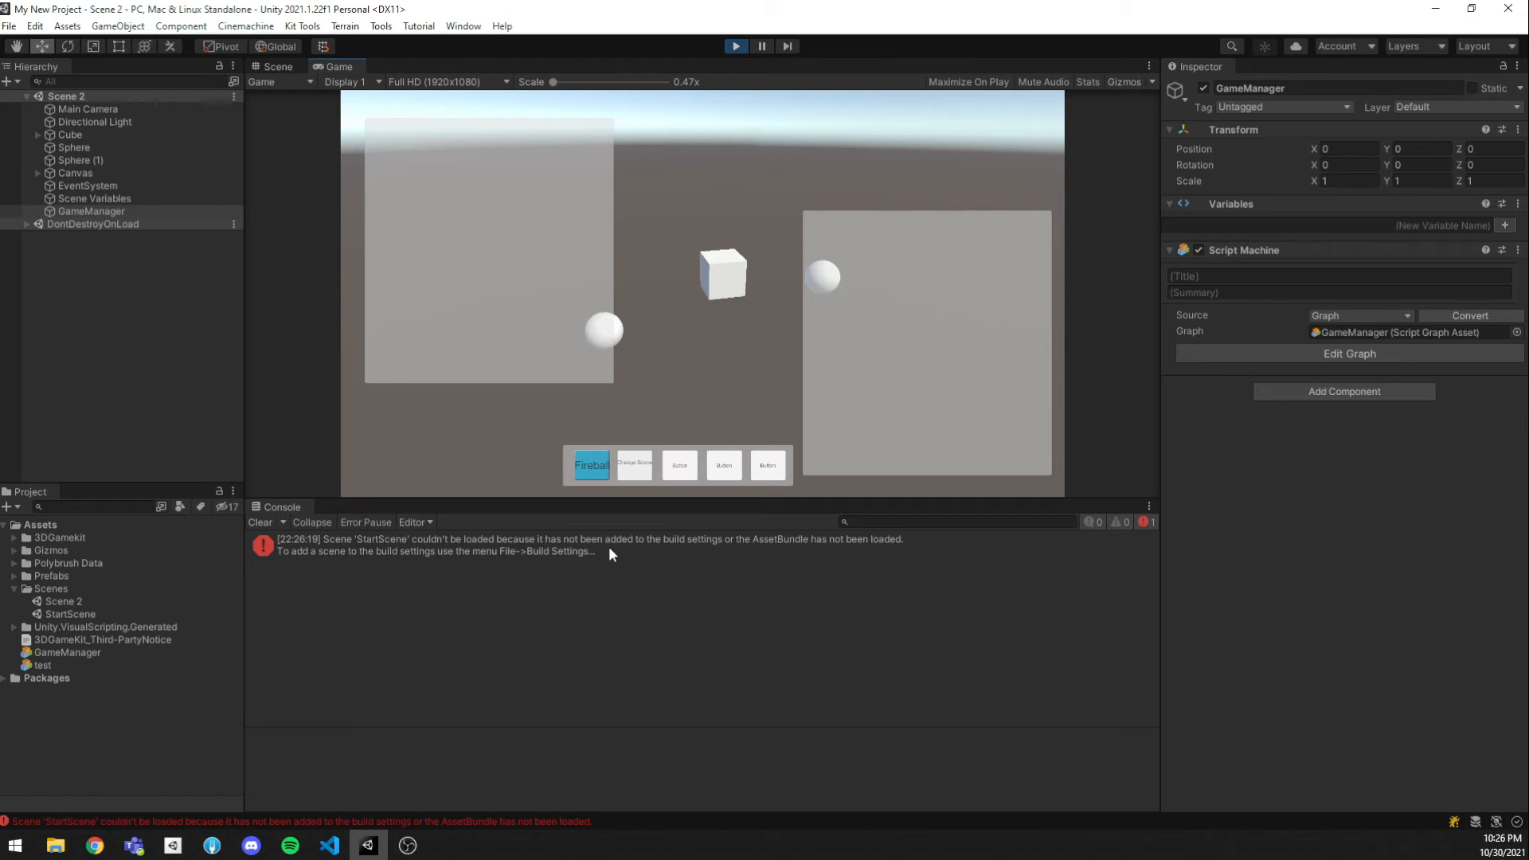
pyautogui.click(736, 46)
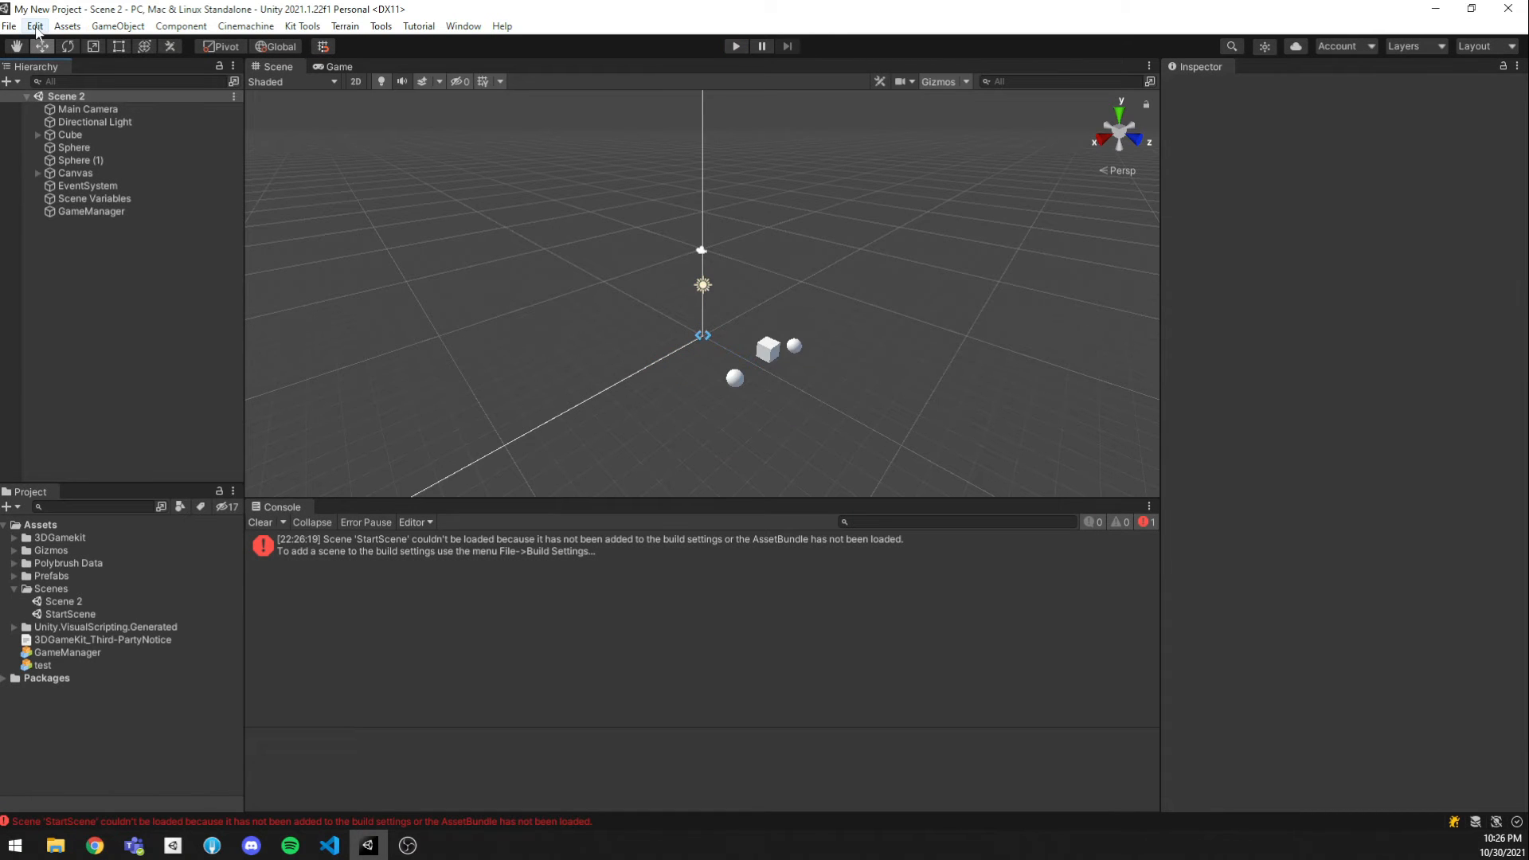
# Add Scene 2 and StartScene to the Scenes In Build list in the Build Settings.
pyautogui.click(35, 26)
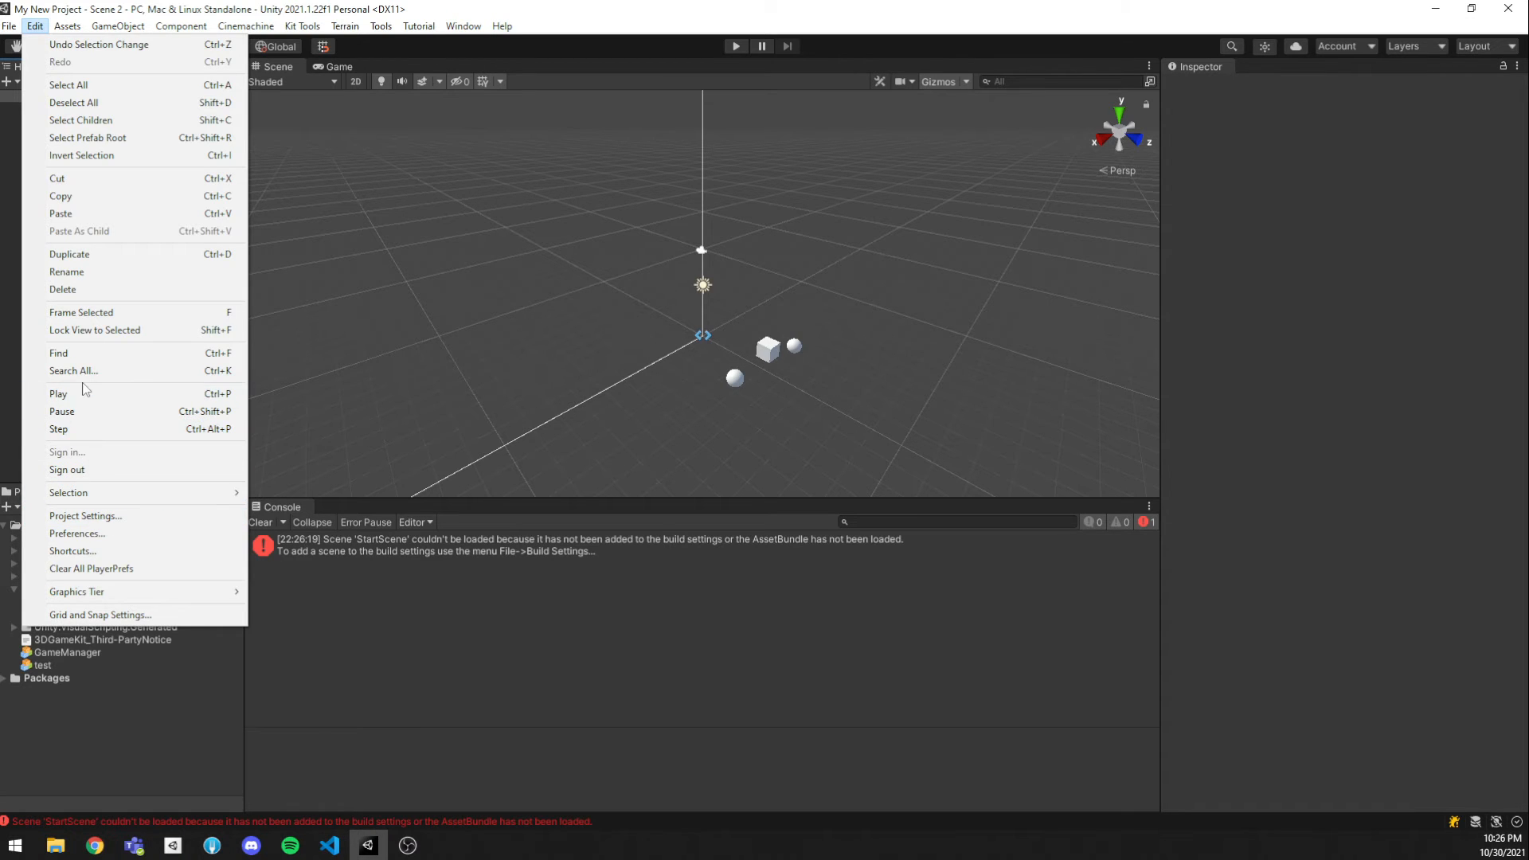
pyautogui.moveTo(17, 32)
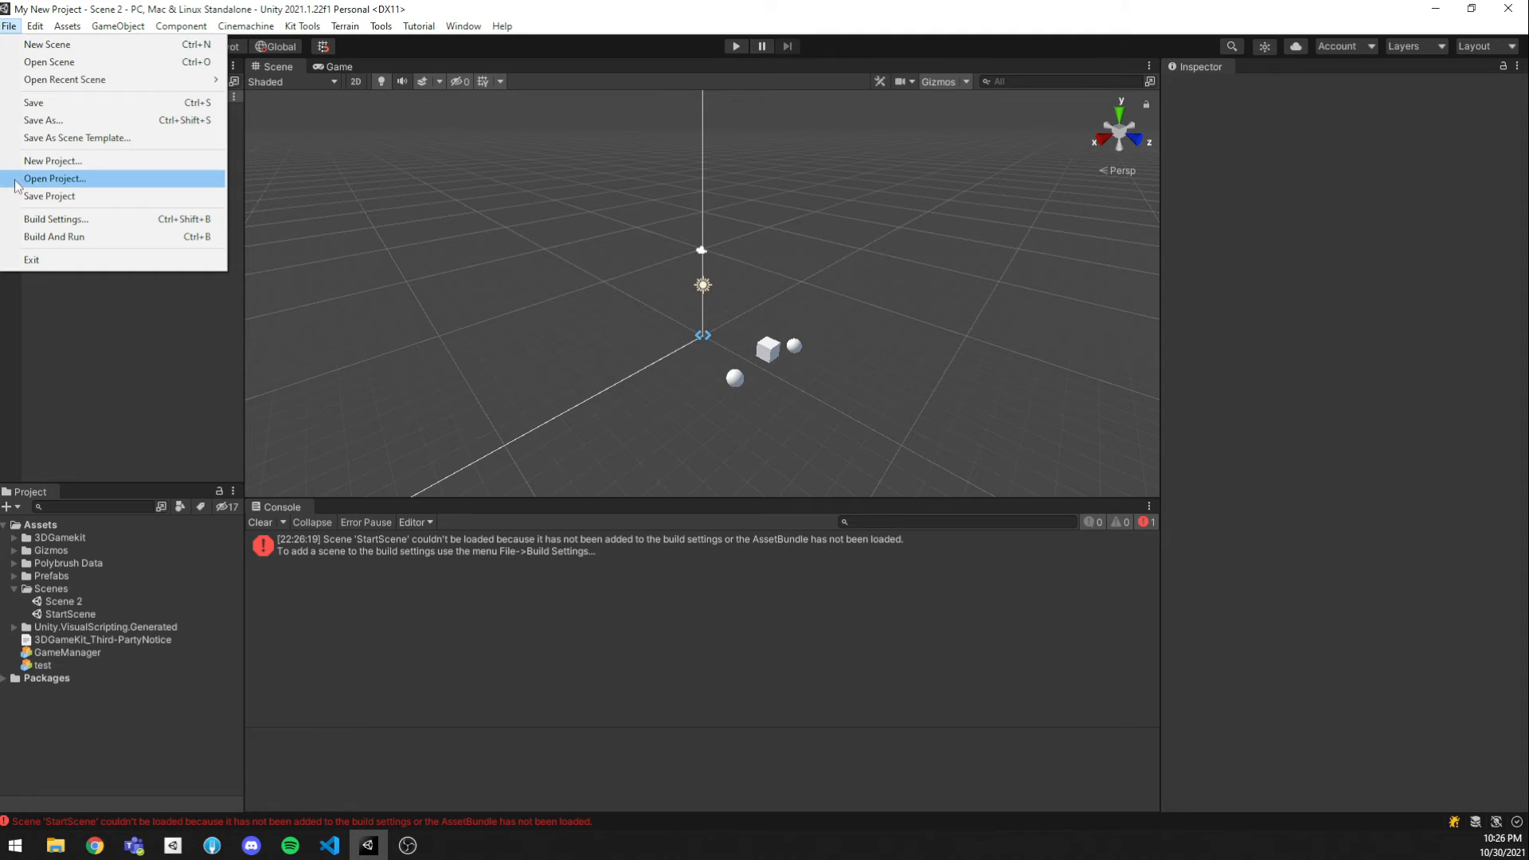
pyautogui.click(12, 227)
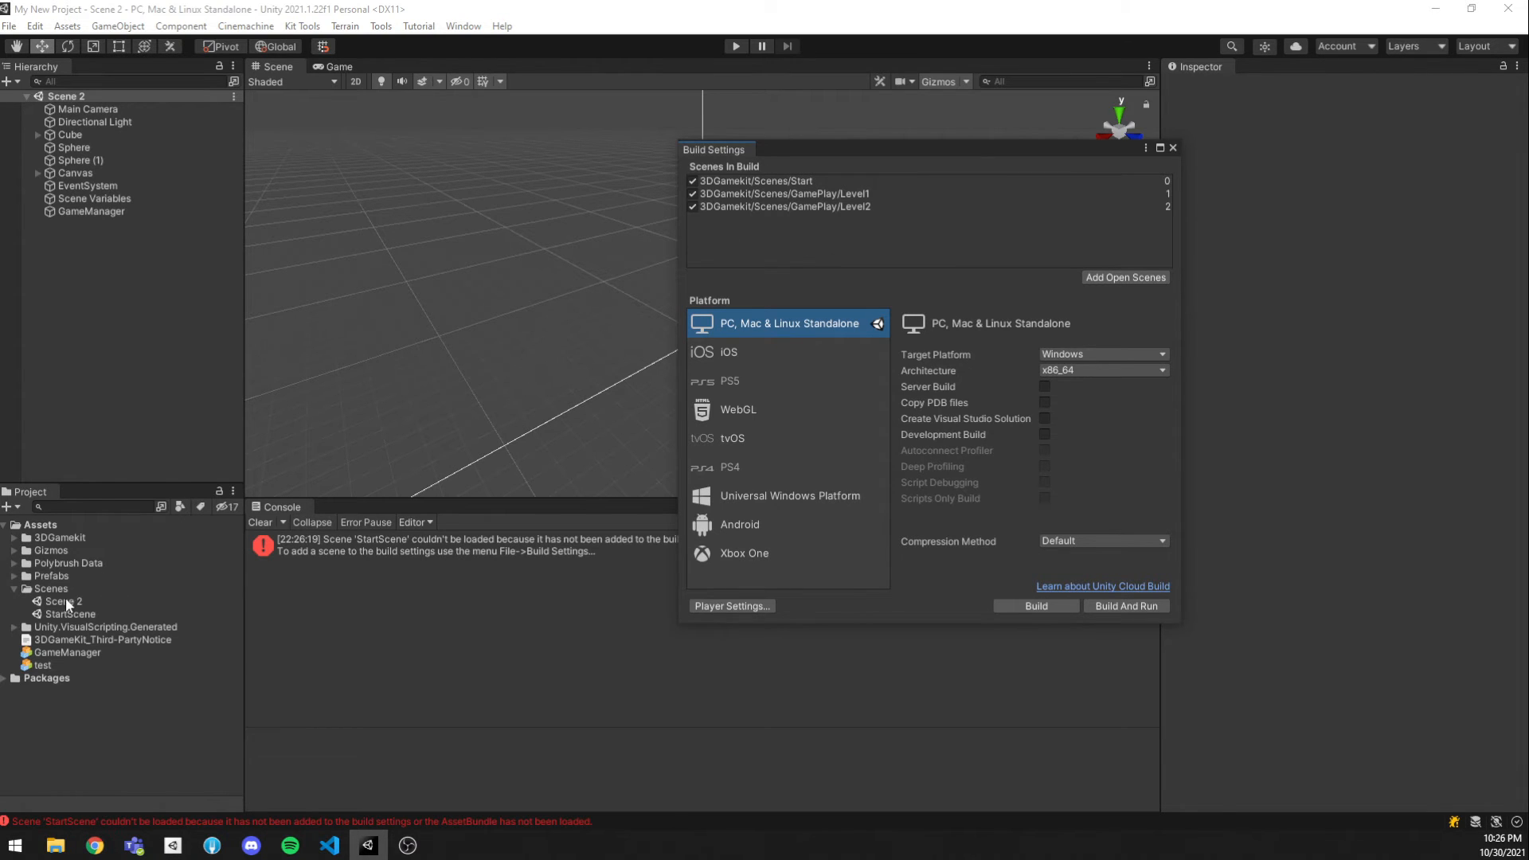
pyautogui.moveTo(63, 601); pyautogui.dragTo(715, 254)
pyautogui.moveTo(59, 600); pyautogui.dragTo(783, 237)
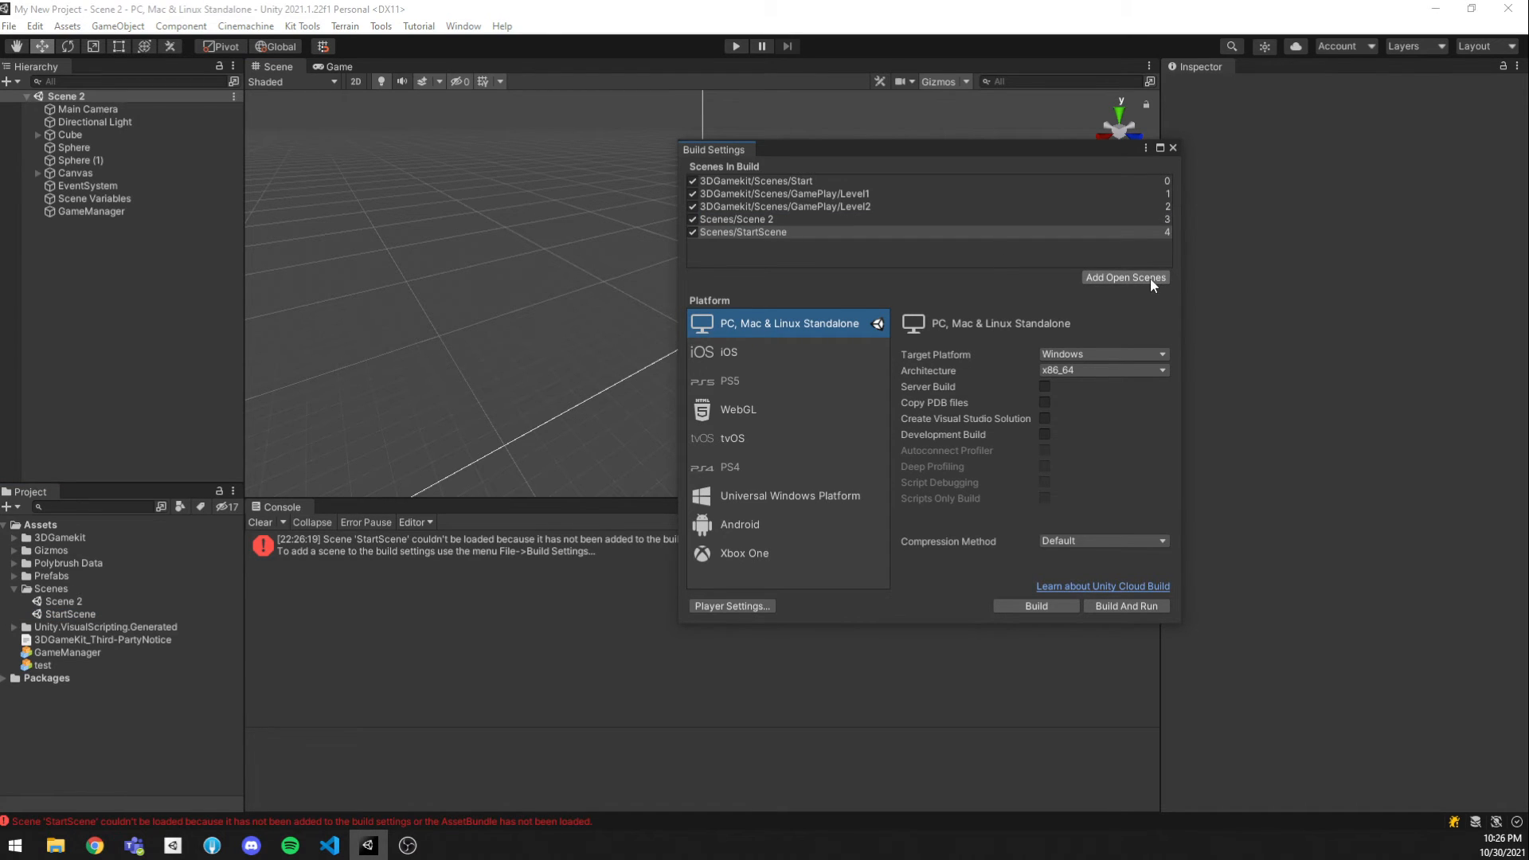
pyautogui.click(779, 241)
pyautogui.click(764, 221)
pyautogui.click(765, 232)
pyautogui.click(764, 222)
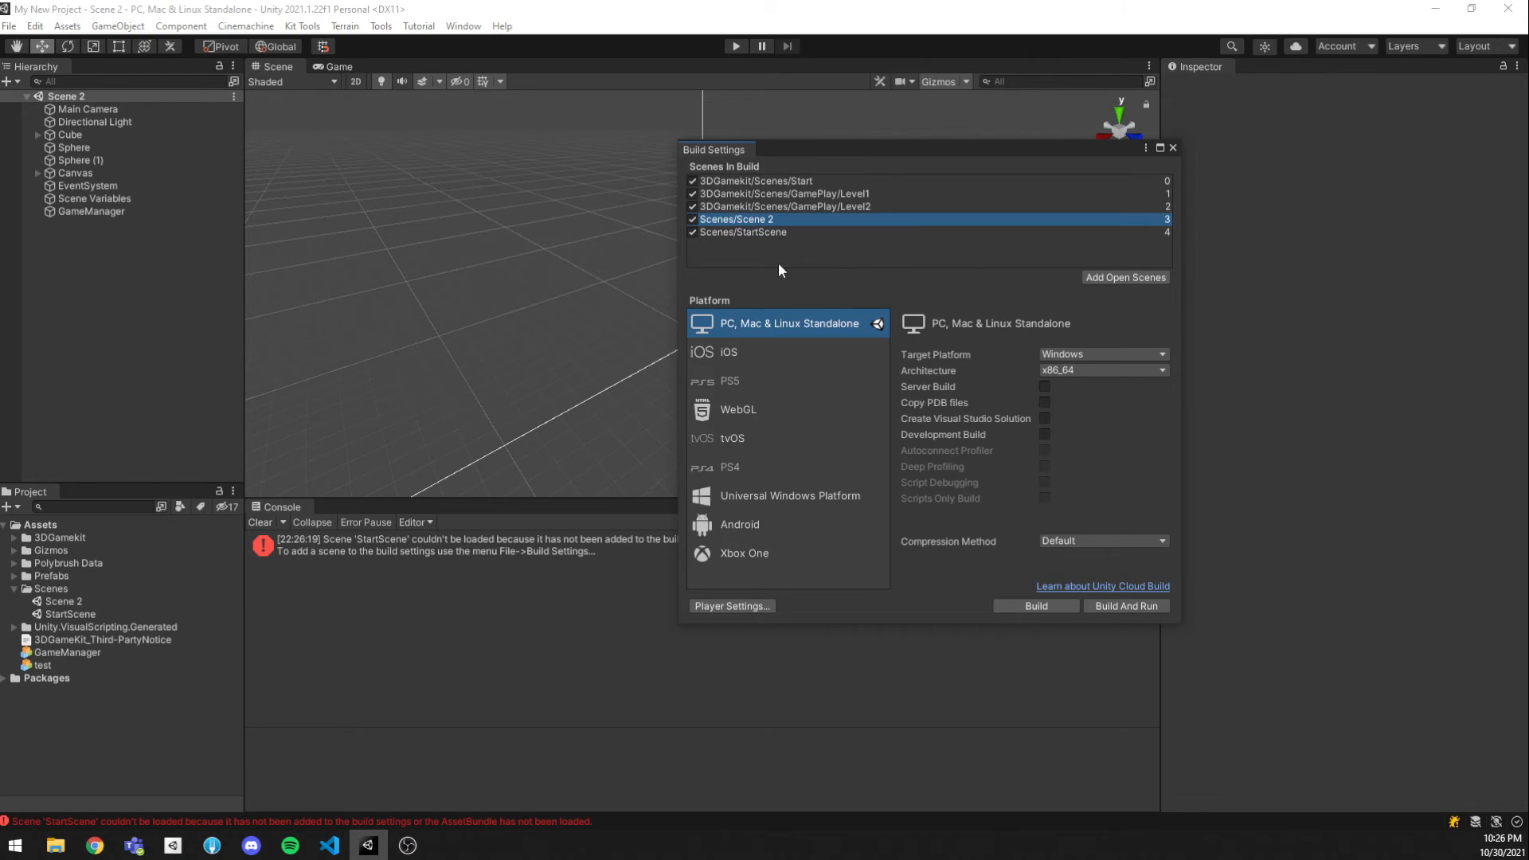
pyautogui.click(1172, 148)
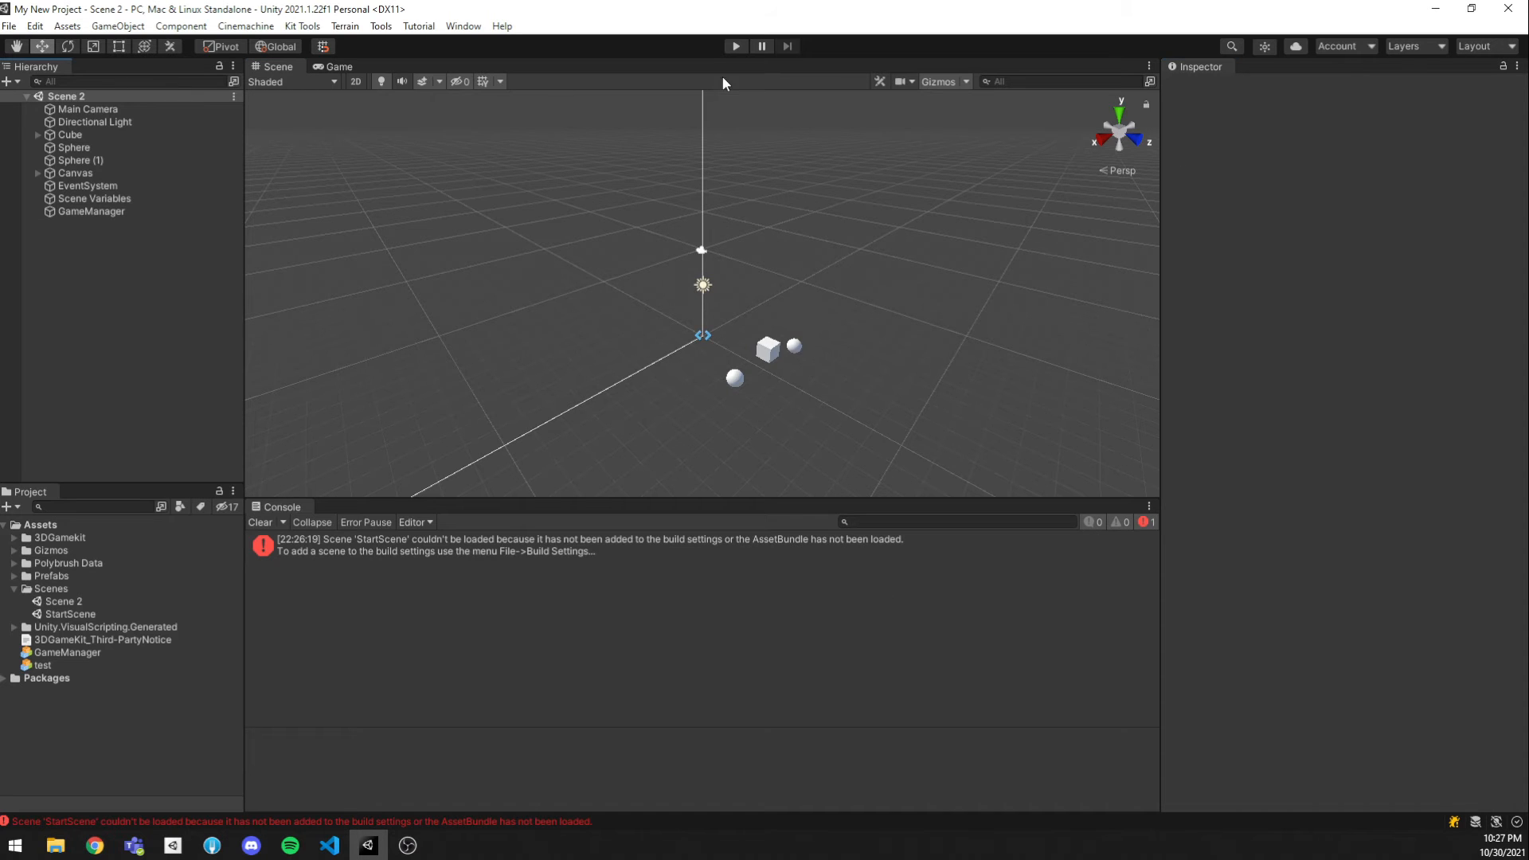
# Run the game again, use the Change Scene button to load StartScene, and exit play mode.
pyautogui.click(736, 47)
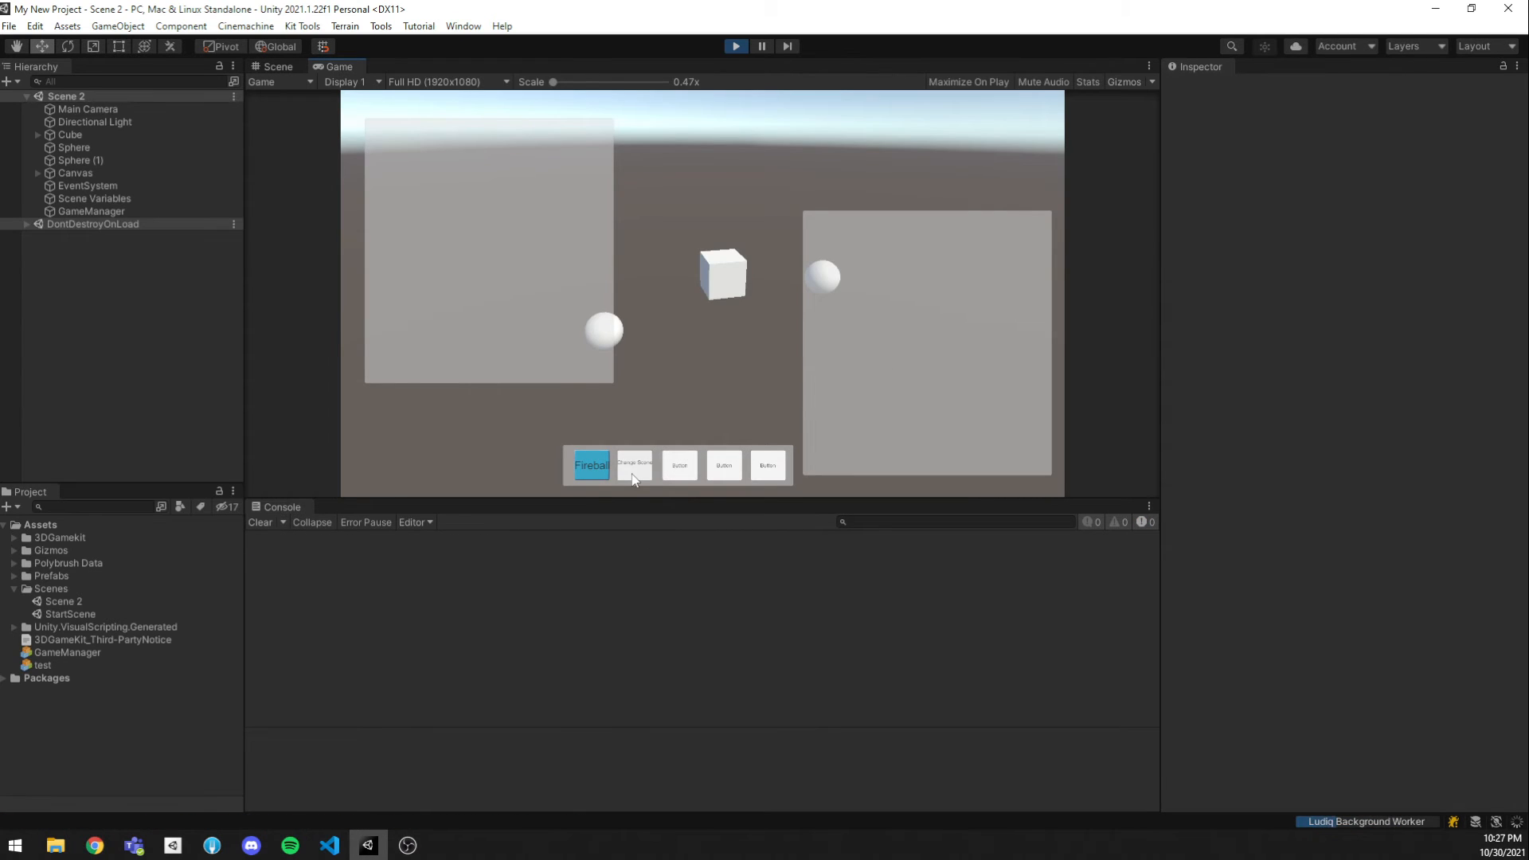
pyautogui.click(634, 470)
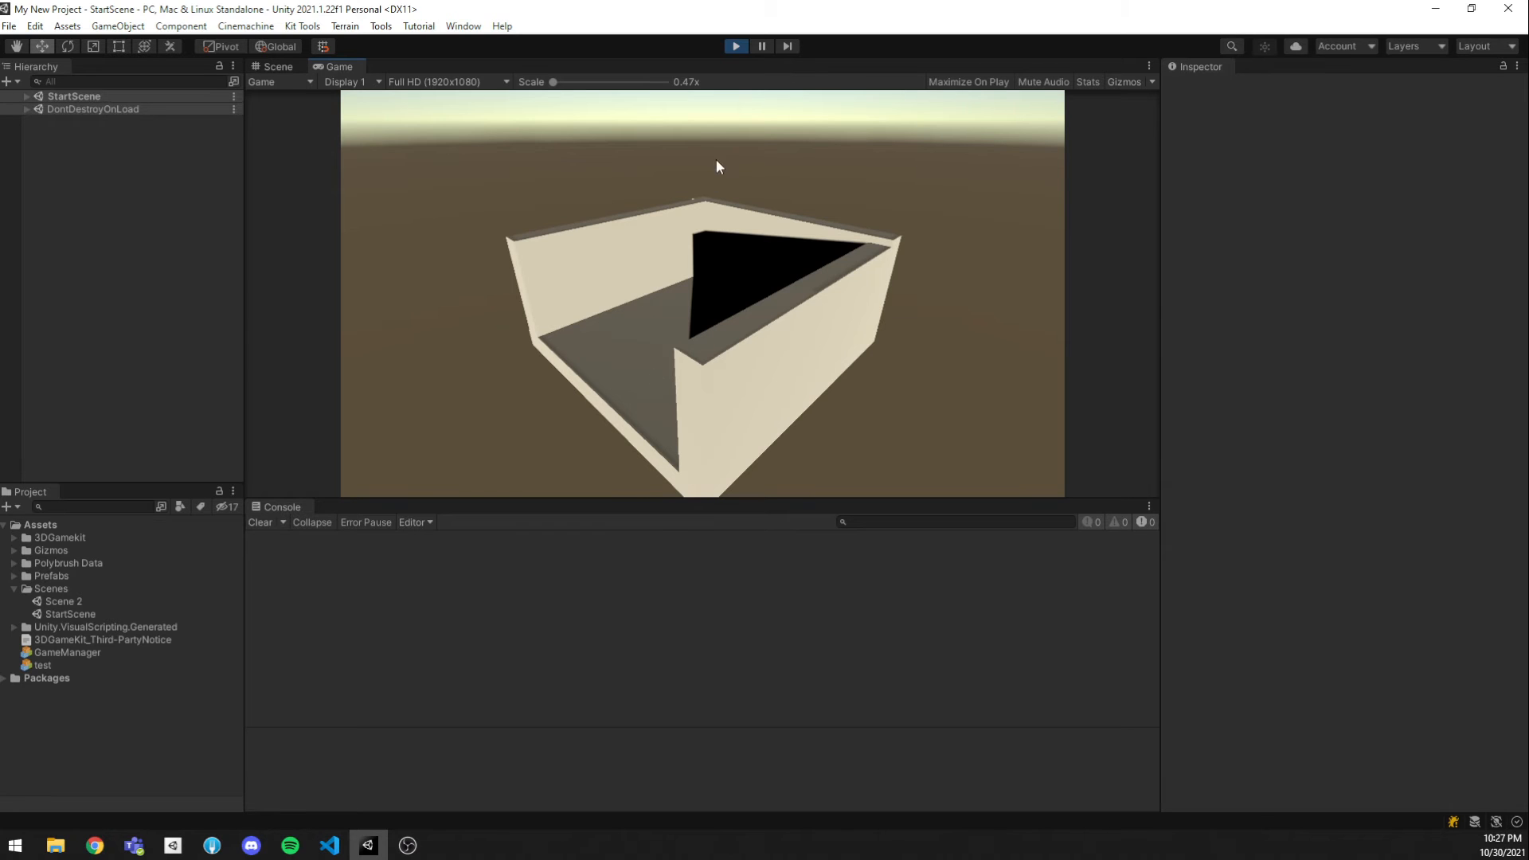
pyautogui.click(726, 47)
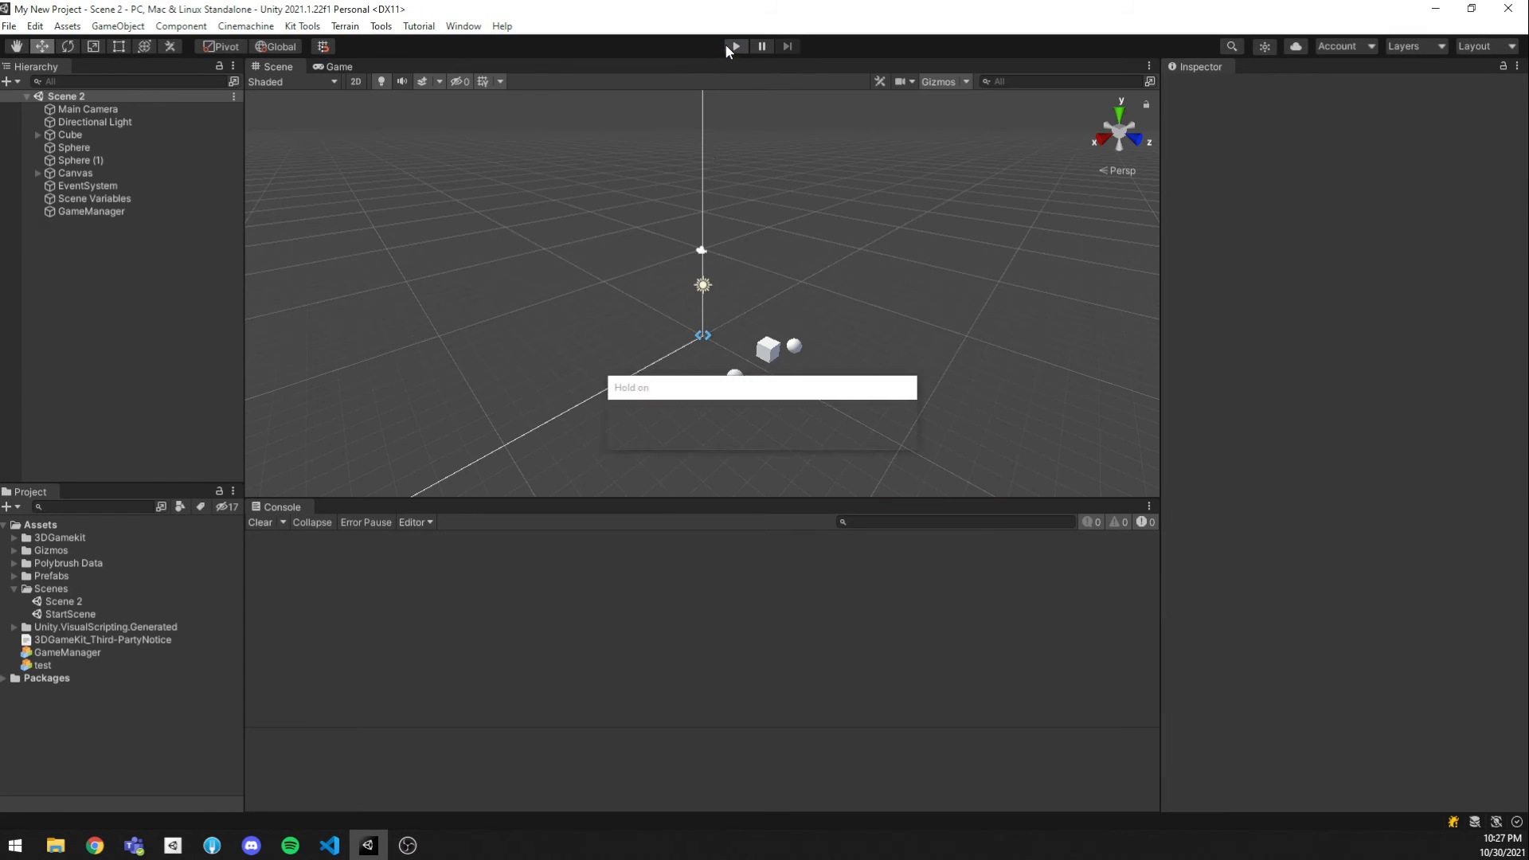
# Reopen GameManager's script graph and search the available nodes for "load scene".
pyautogui.click(129, 214)
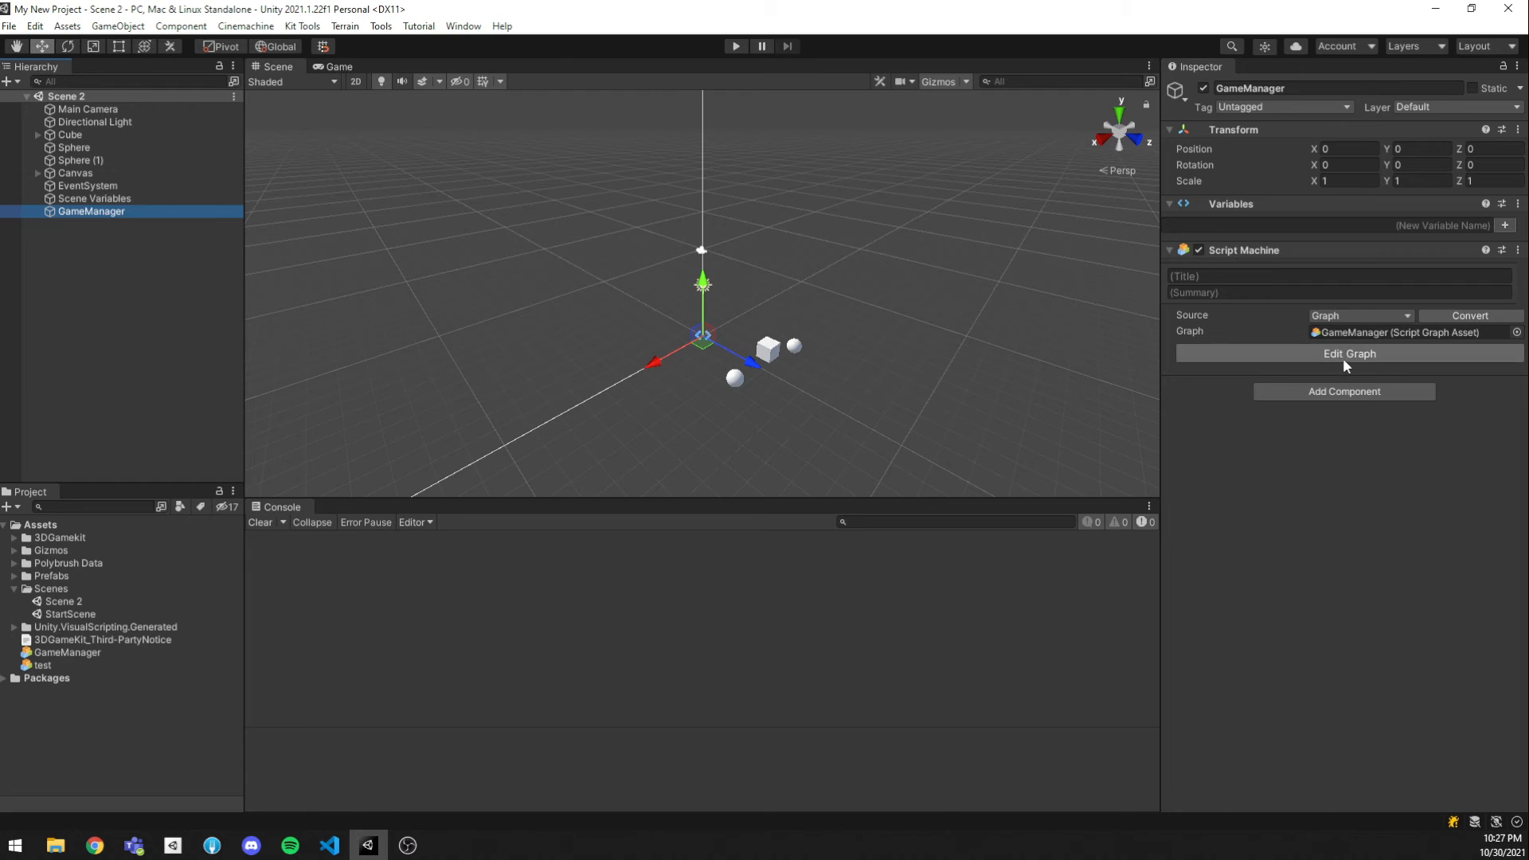
pyautogui.click(1345, 355)
pyautogui.rightClick(953, 523)
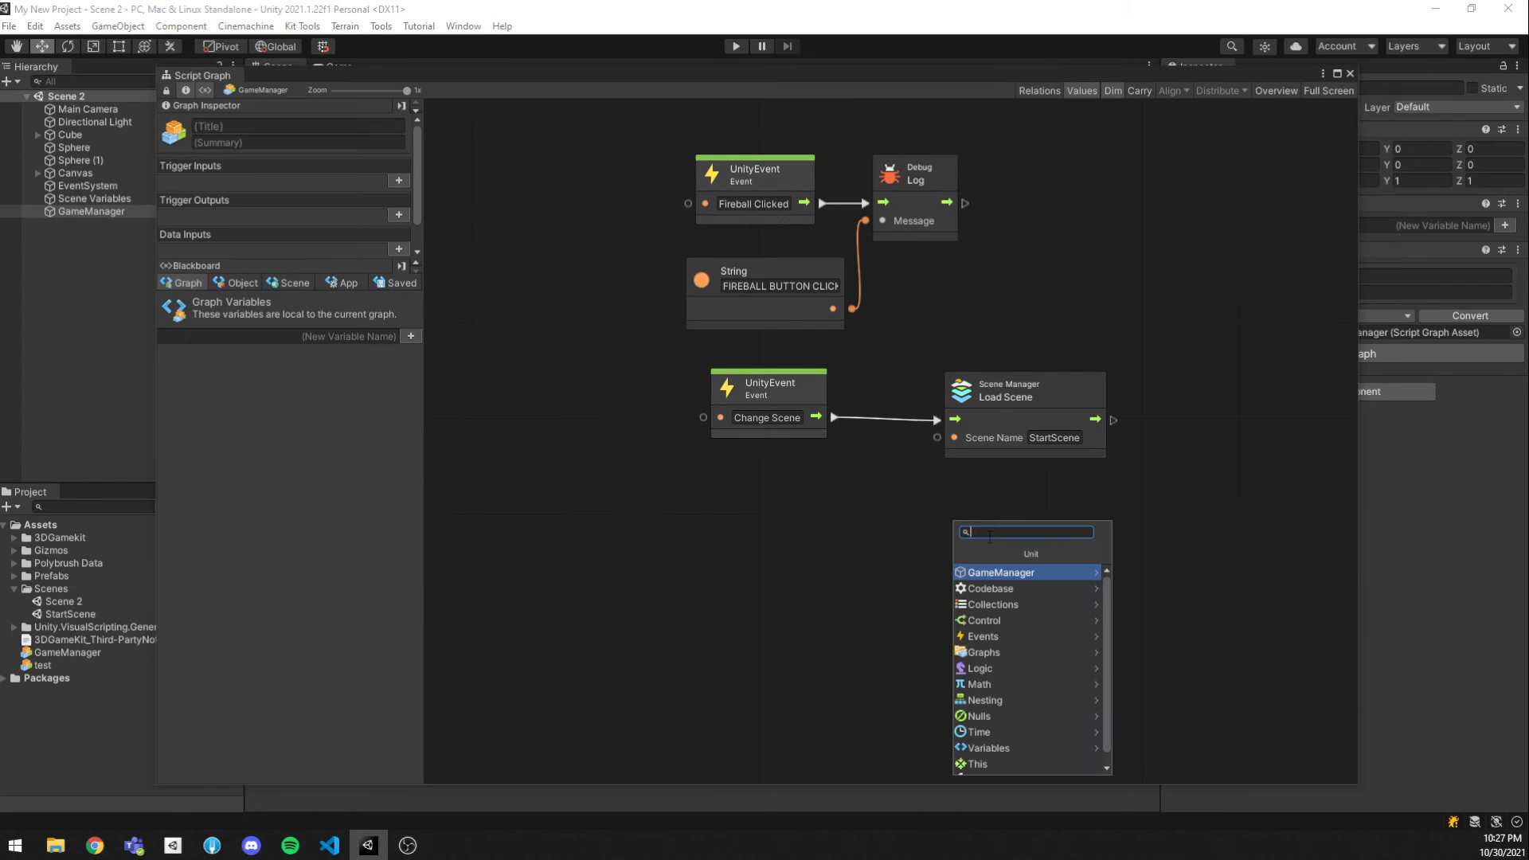
pyautogui.write('load scen')
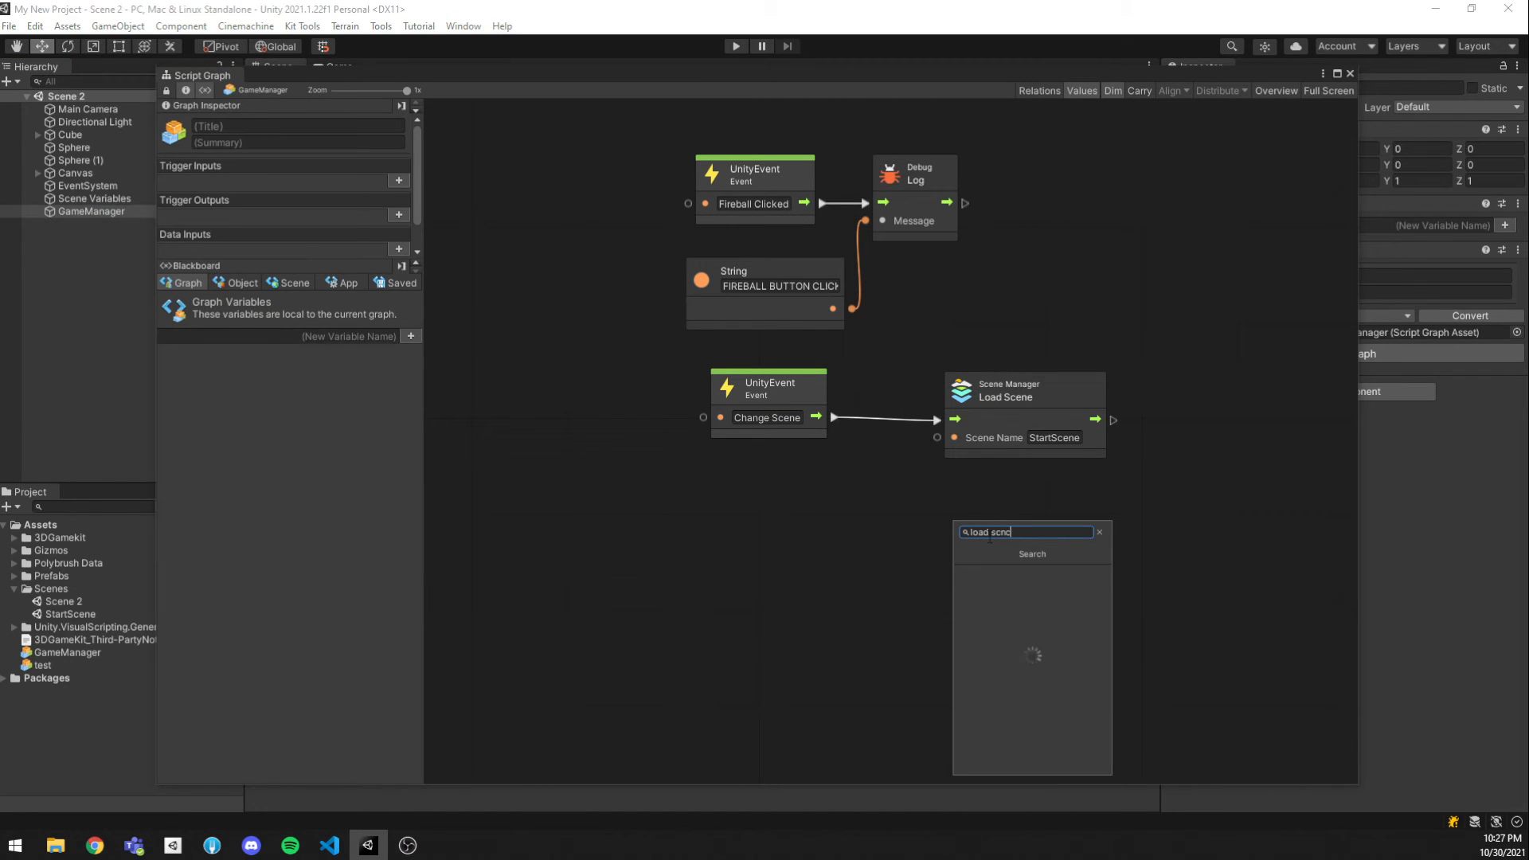
pyautogui.write('e')
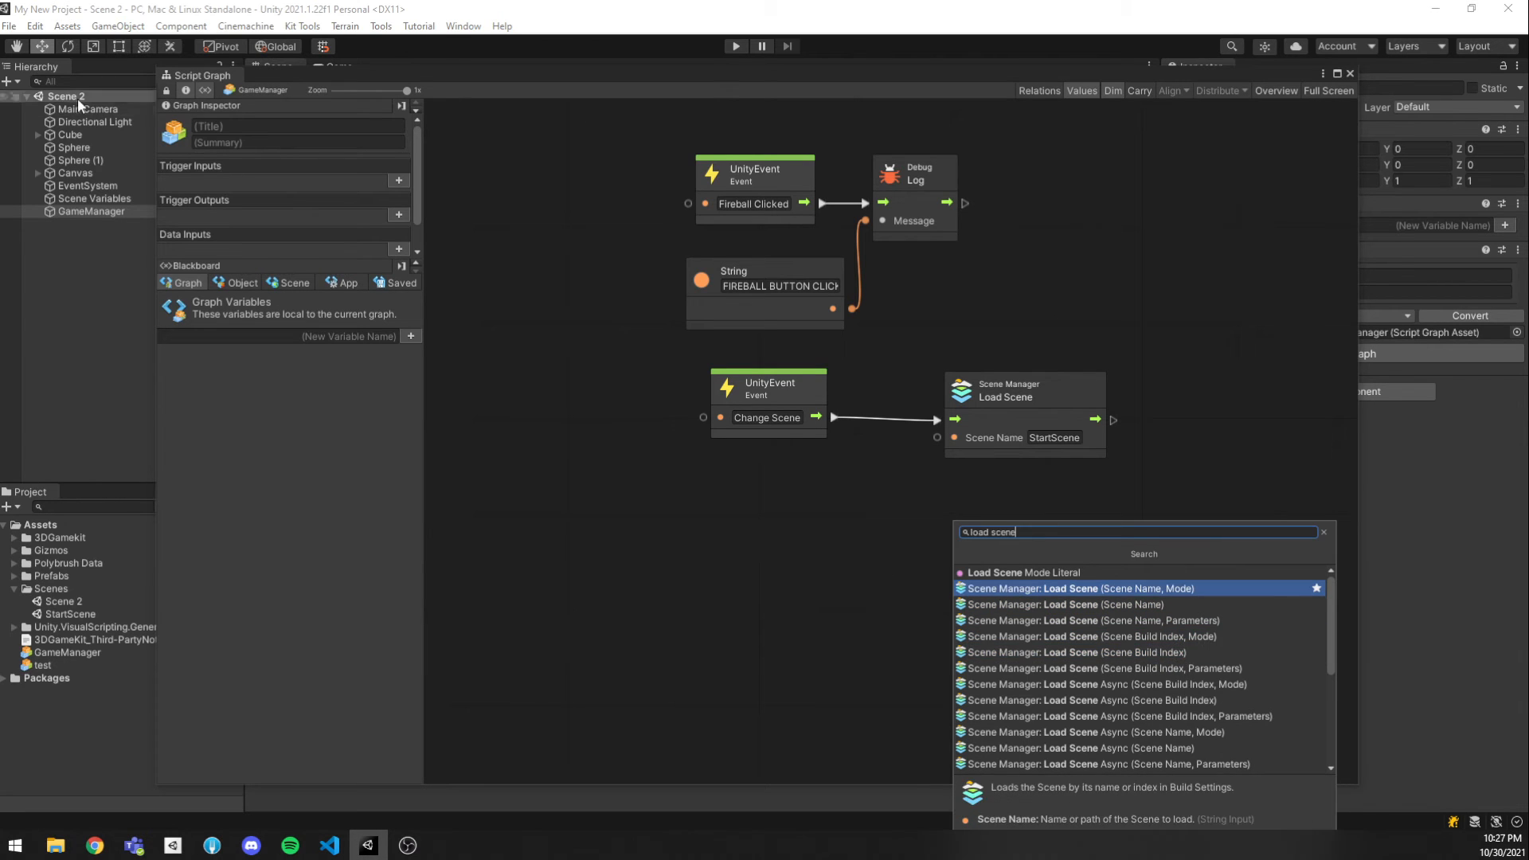
# Try moving StartScene above Scene 2 in the Build Settings scene order, move it back below, and close the settings.
pyautogui.click(10, 25)
pyautogui.click(31, 222)
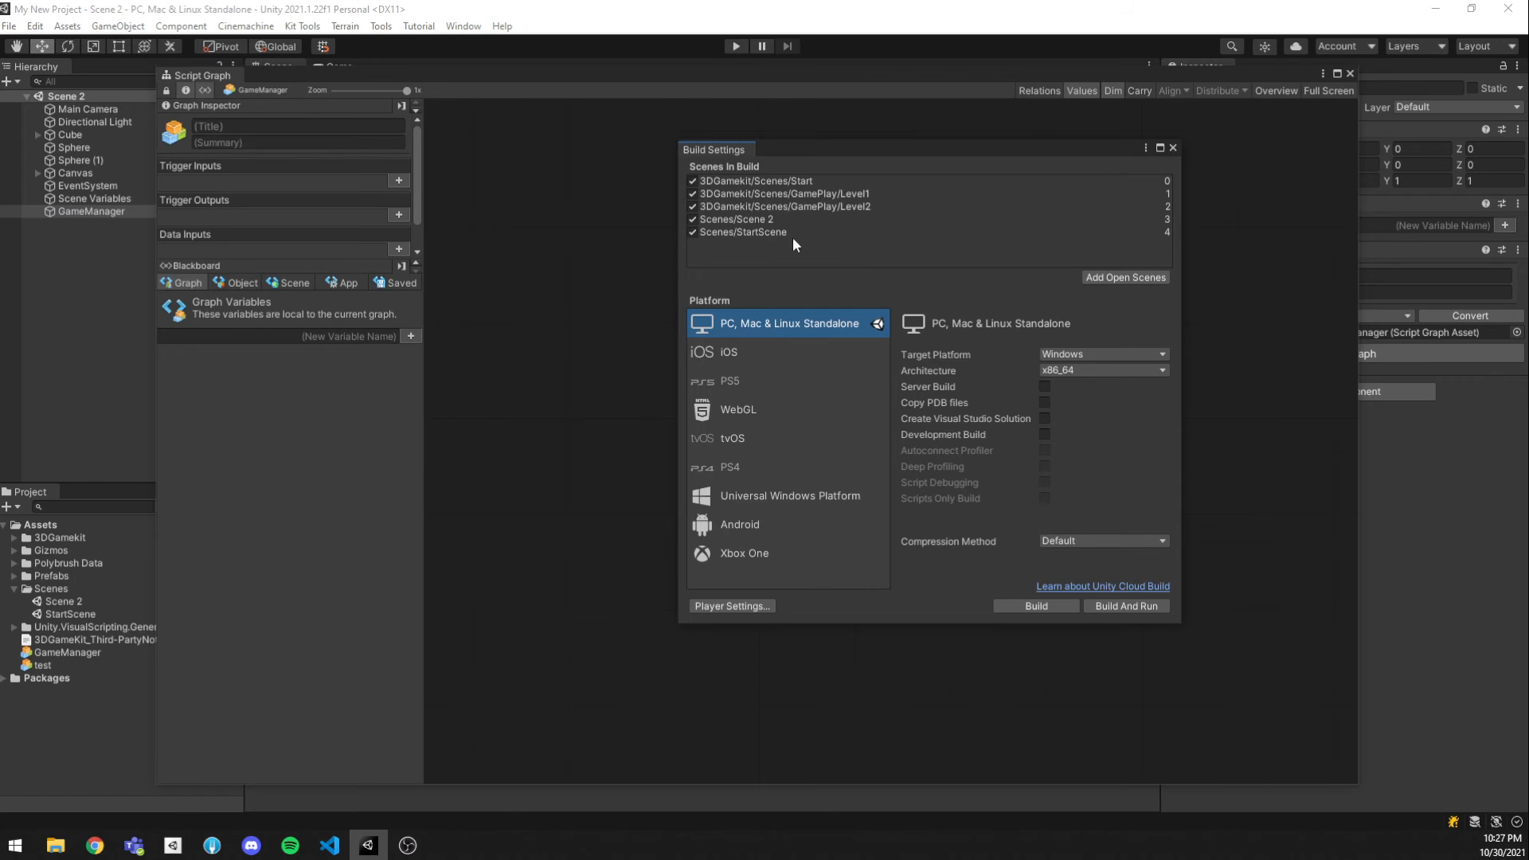
pyautogui.moveTo(790, 233)
pyautogui.mouseDown()
pyautogui.moveTo(774, 197)
pyautogui.moveTo(771, 213)
pyautogui.mouseUp()
pyautogui.moveTo(773, 221); pyautogui.dragTo(769, 238)
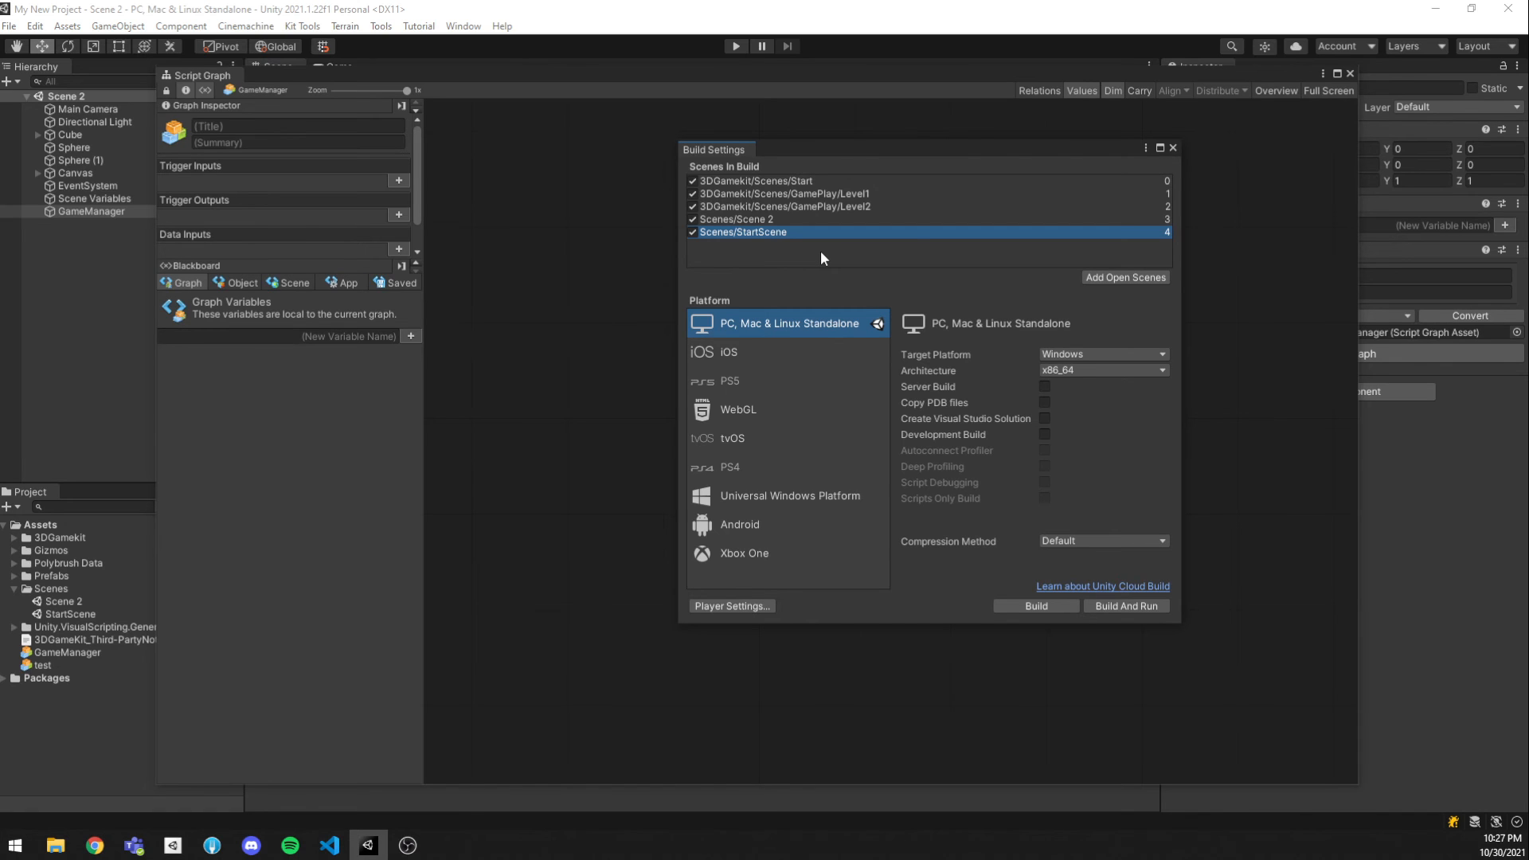
pyautogui.click(1173, 147)
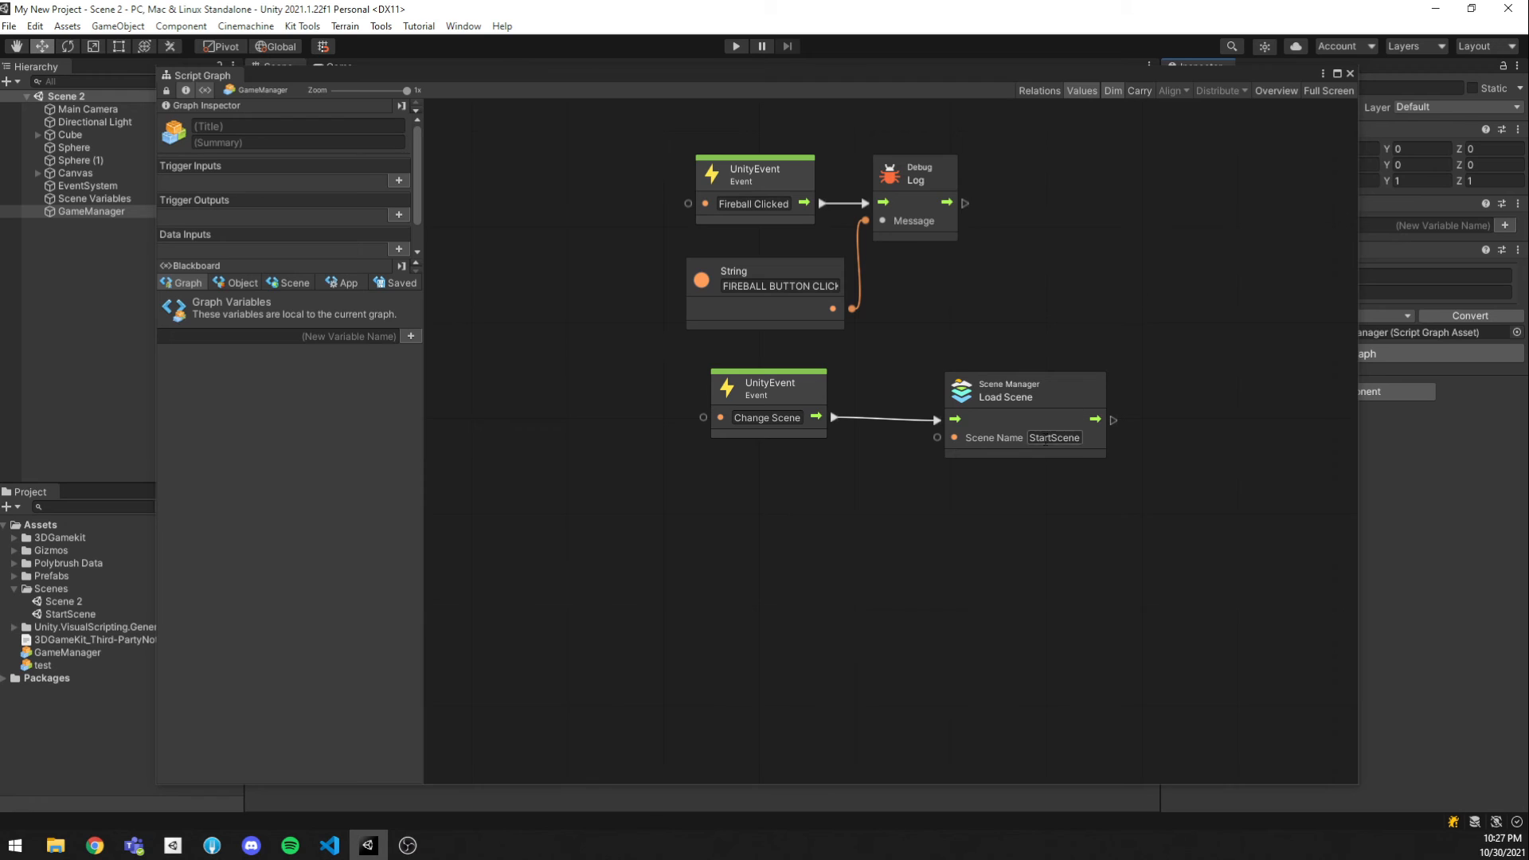
# Look up "load scene" nodes in the graph, review the Scene Build Index and Async variants, and dismiss the search.
pyautogui.rightClick(1013, 489)
pyautogui.write('load scen')
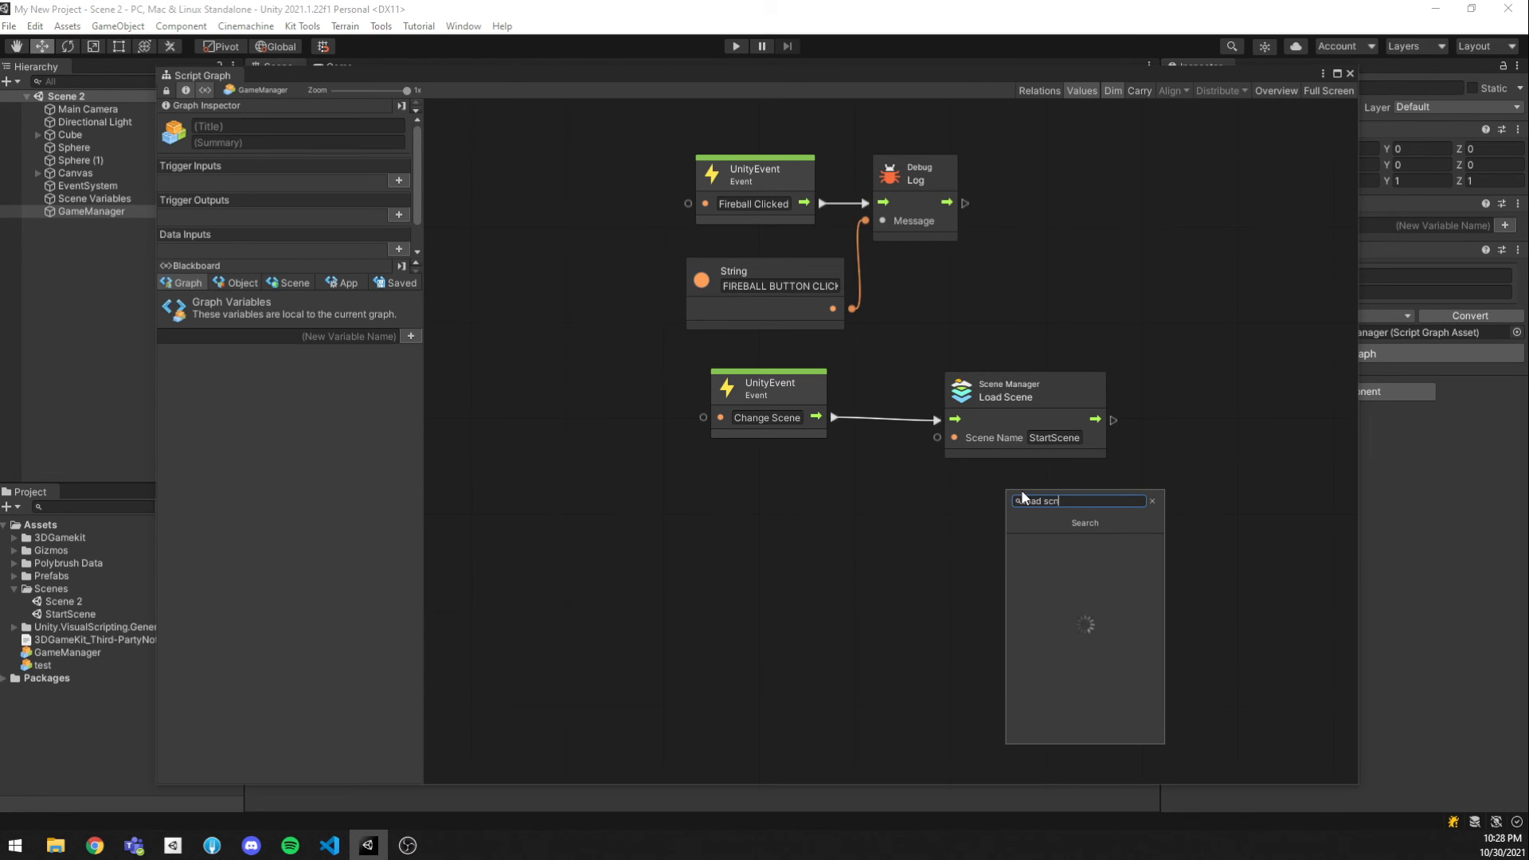
pyautogui.write('e')
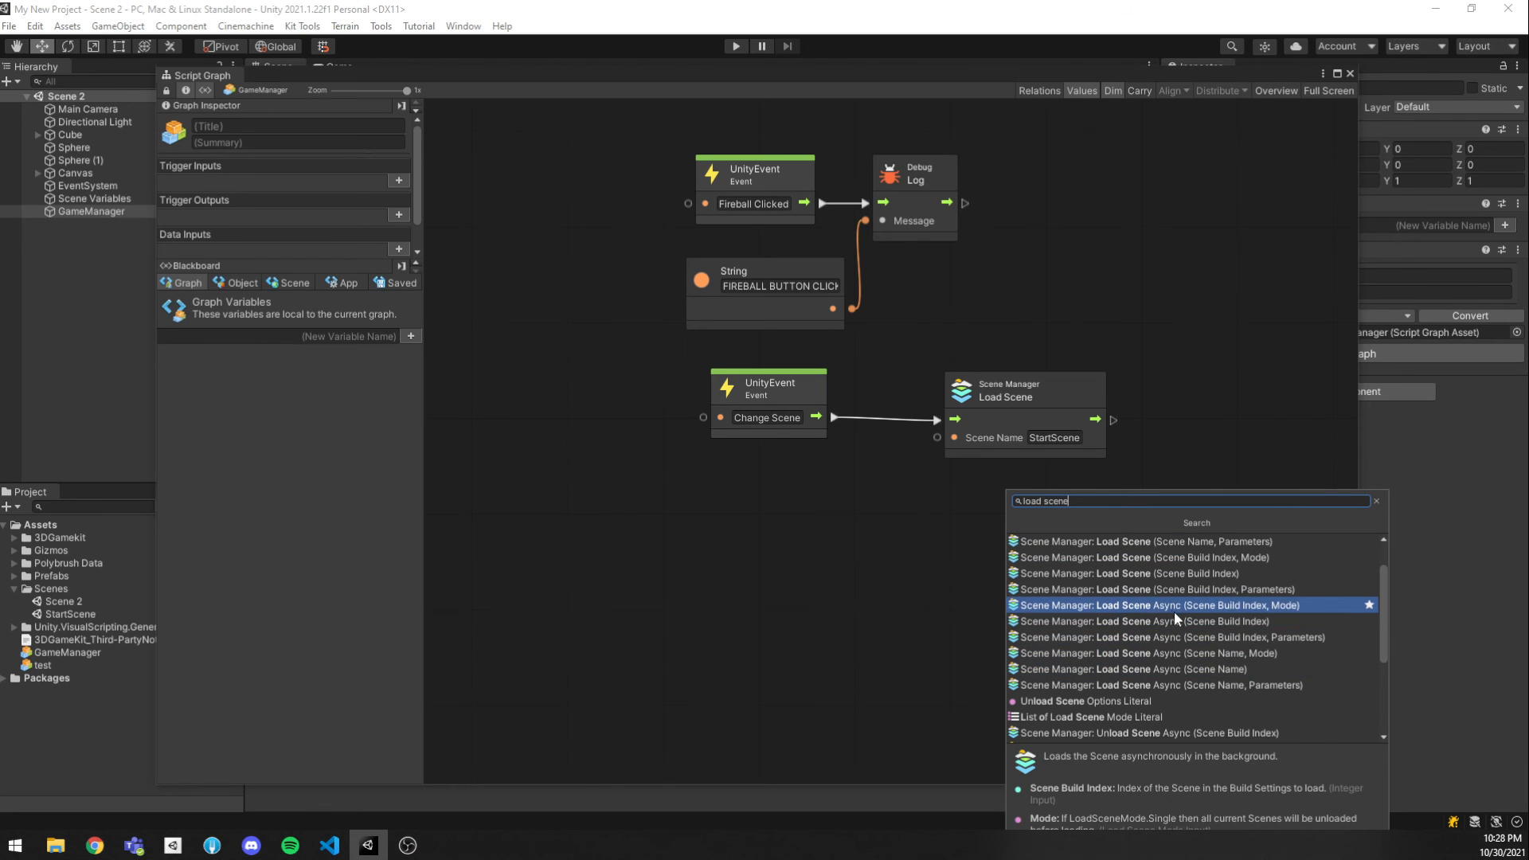
pyautogui.scroll(1, 1179, 629)
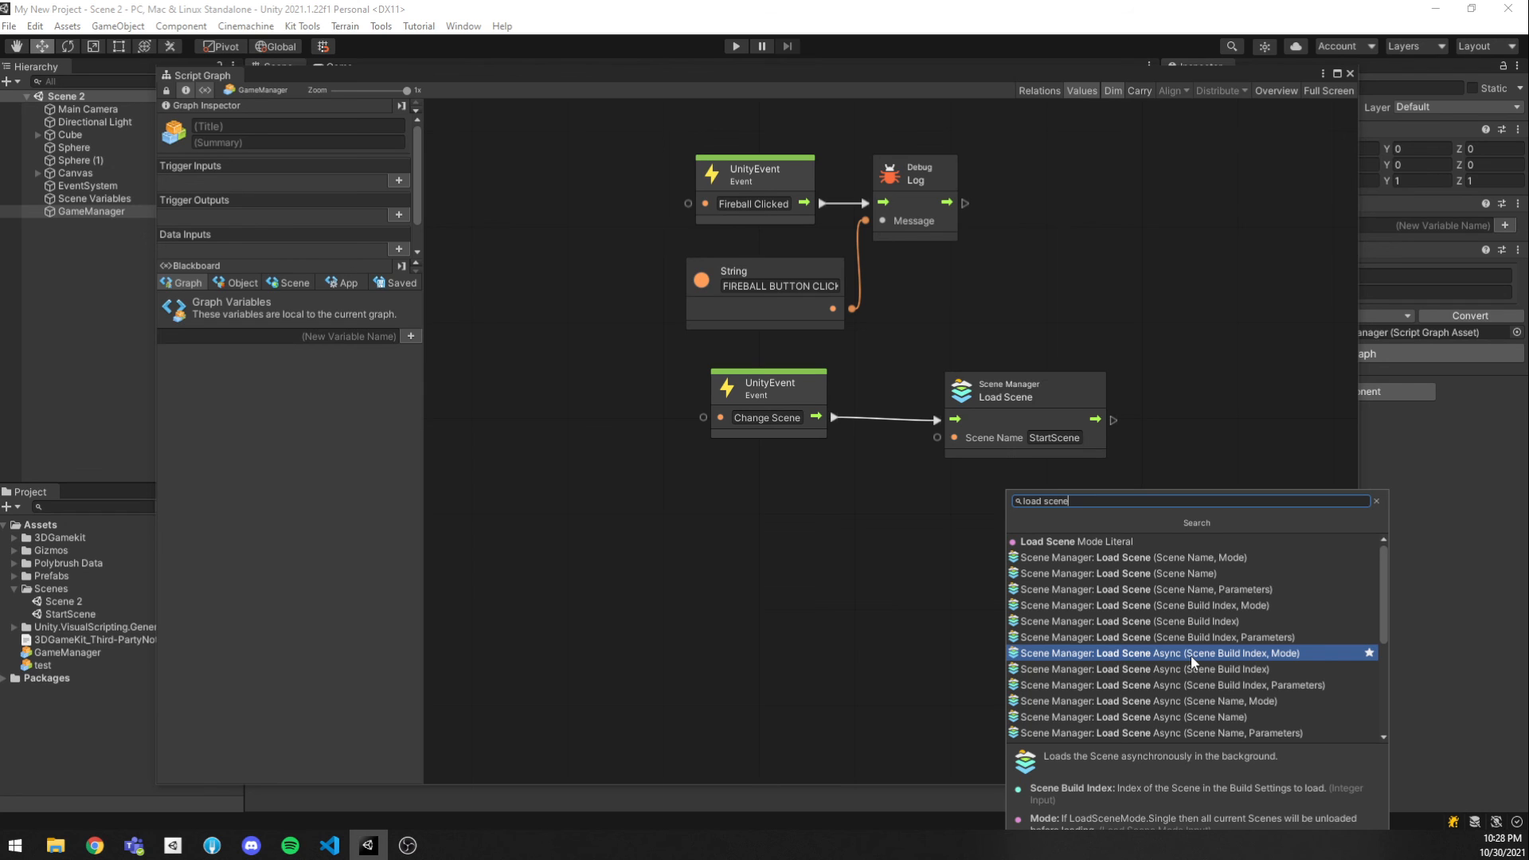
pyautogui.click(956, 491)
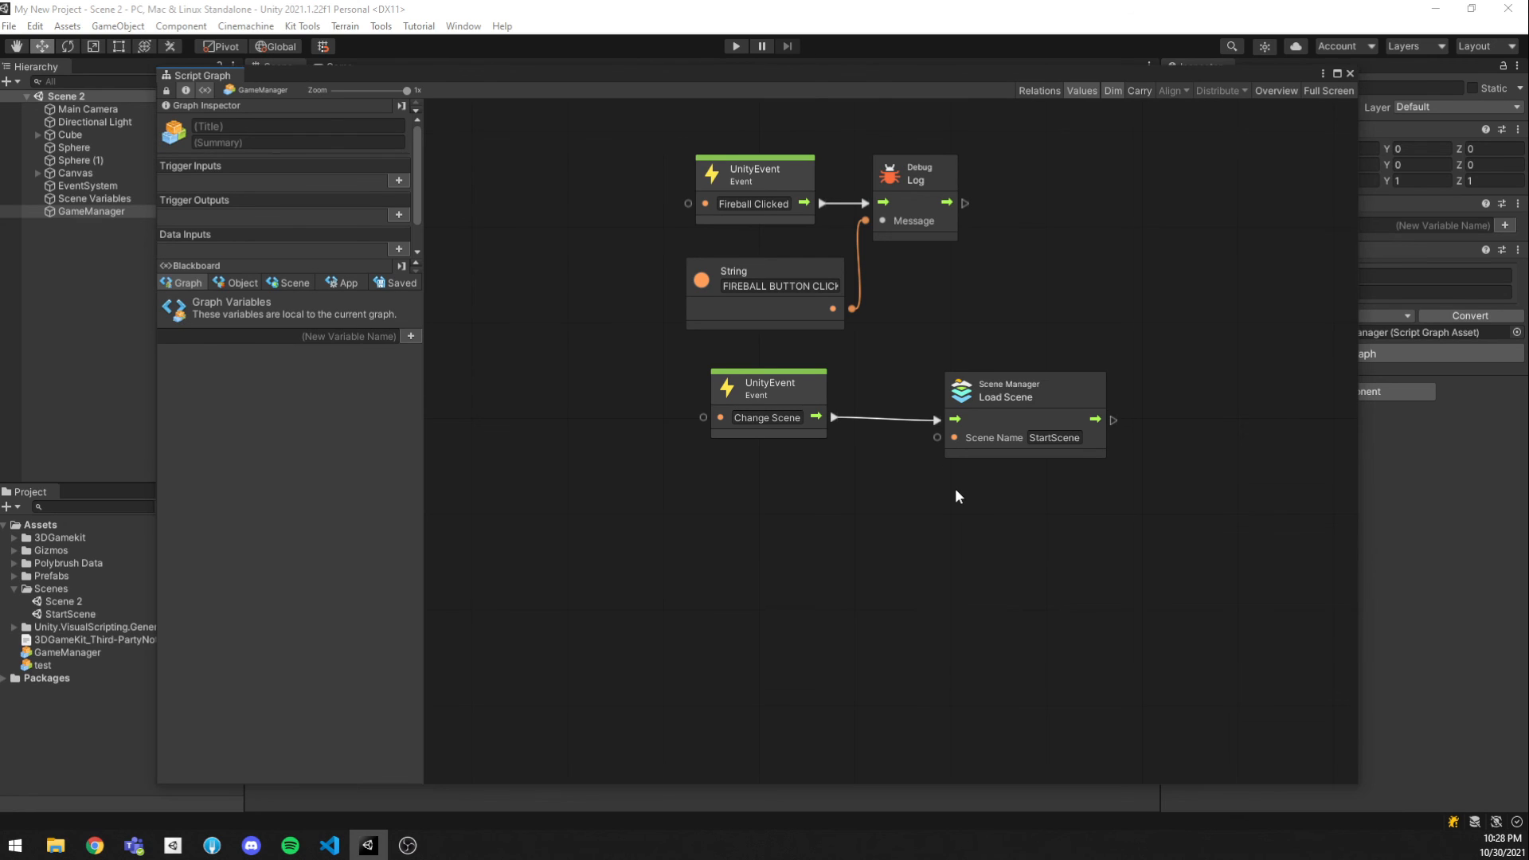